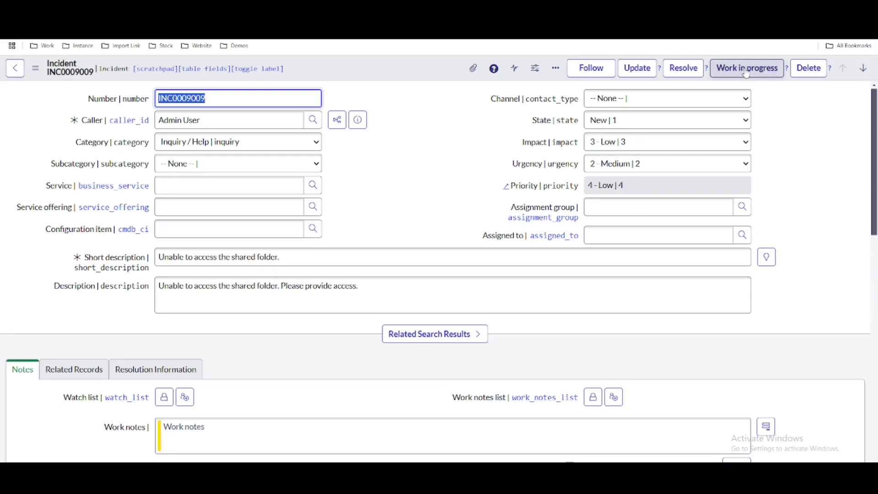
Review the available State choices on the incident form.
click(621, 123)
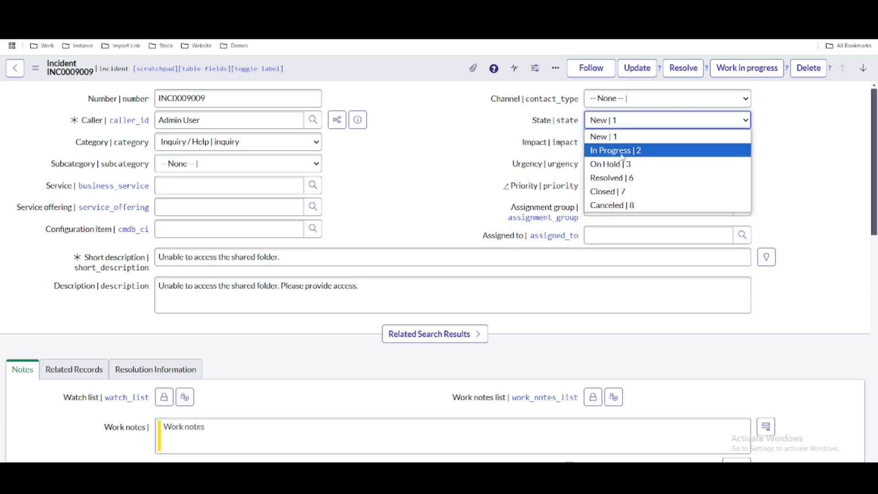
click(732, 137)
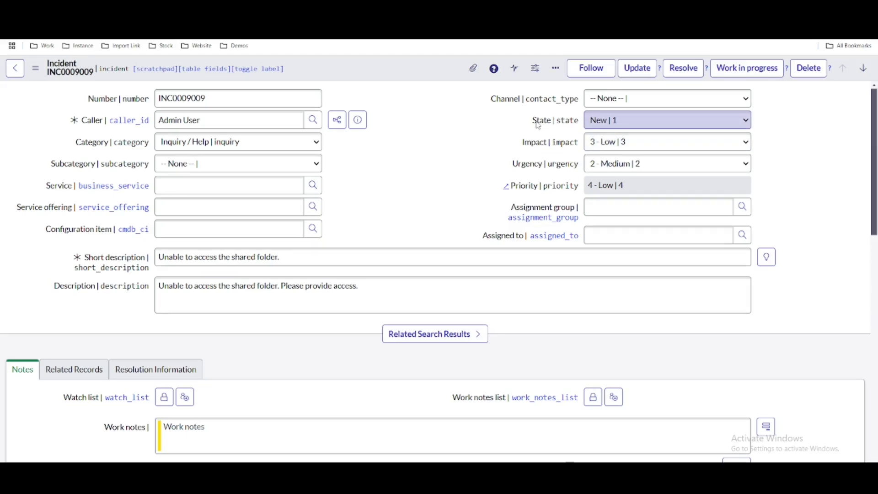
click(608, 120)
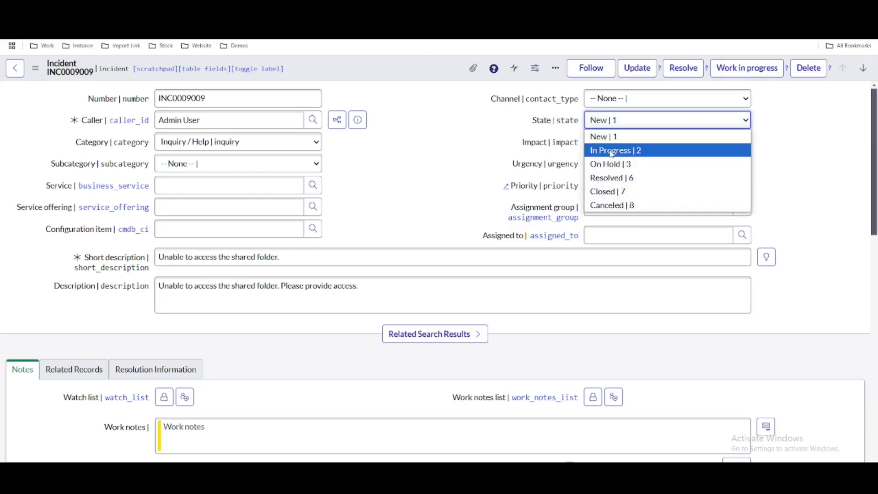
click(795, 116)
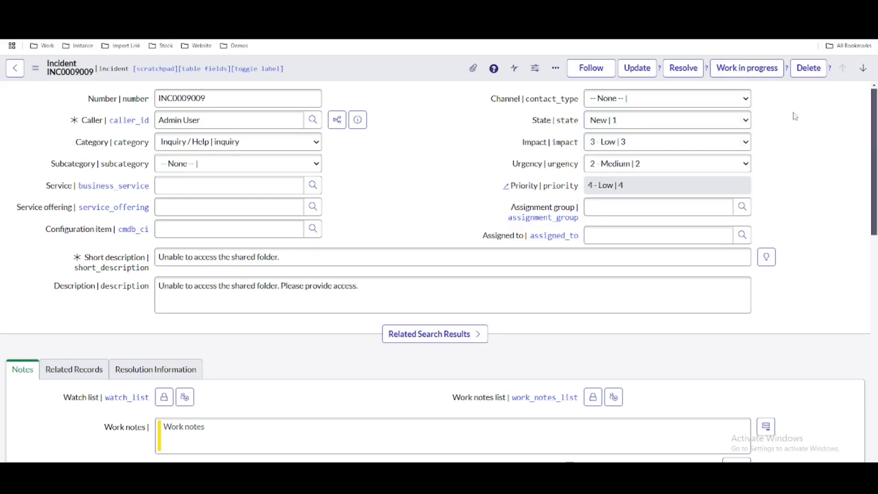
Open the Work in progress UI action and enable Workspace Form Button and Format for Configurable Workspace.
click(788, 70)
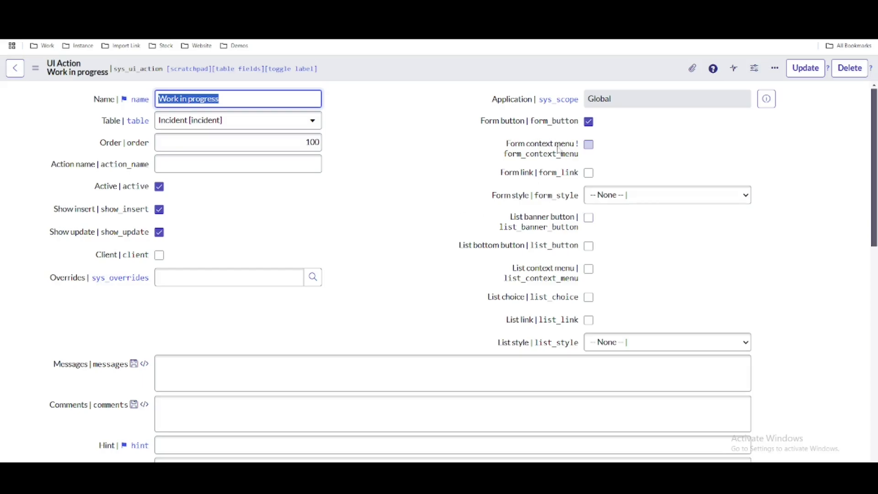
scroll(364, 224, down, 5)
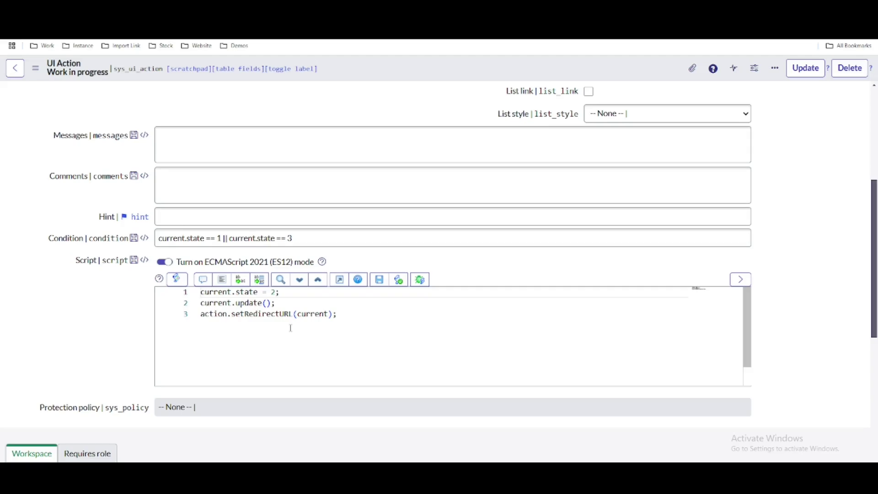
scroll(75, 330, down, 3)
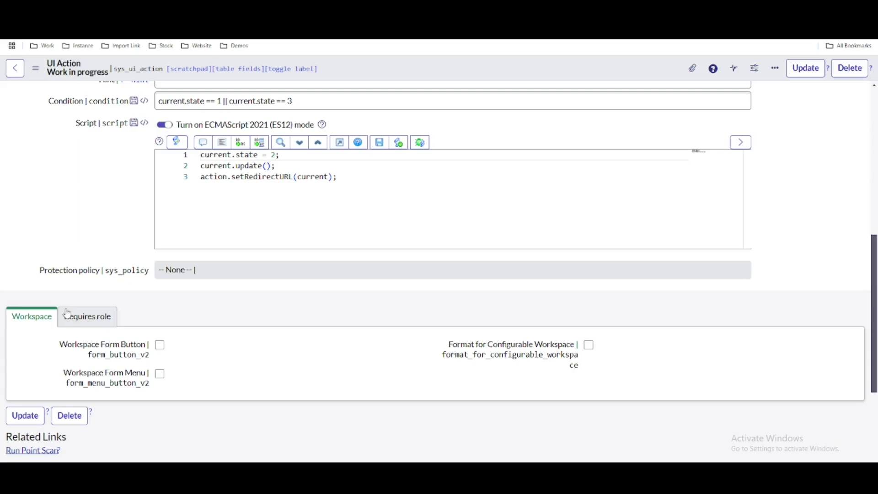
click(160, 346)
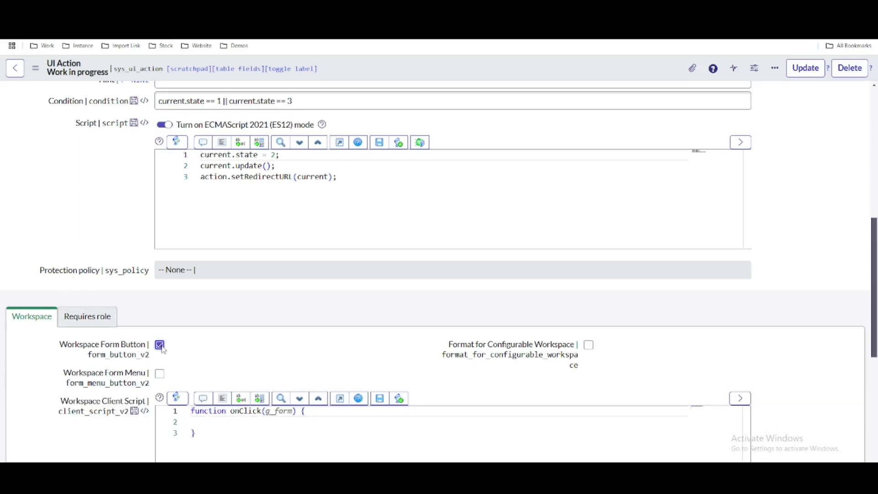
click(589, 345)
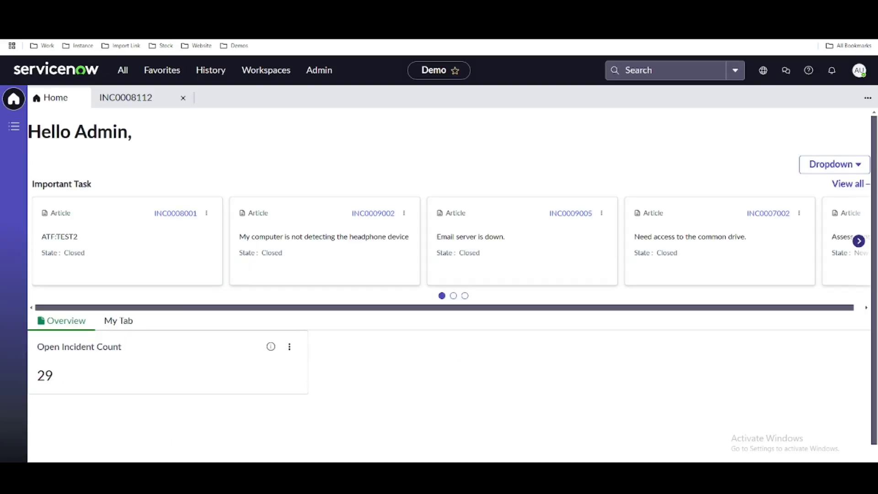
Open incident INC0008112 in the Demo workspace and check its additional form actions.
click(133, 98)
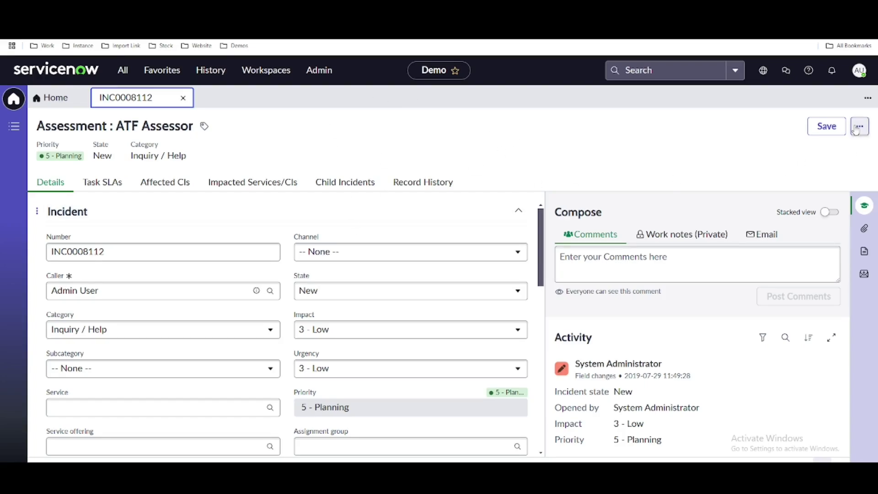
click(860, 126)
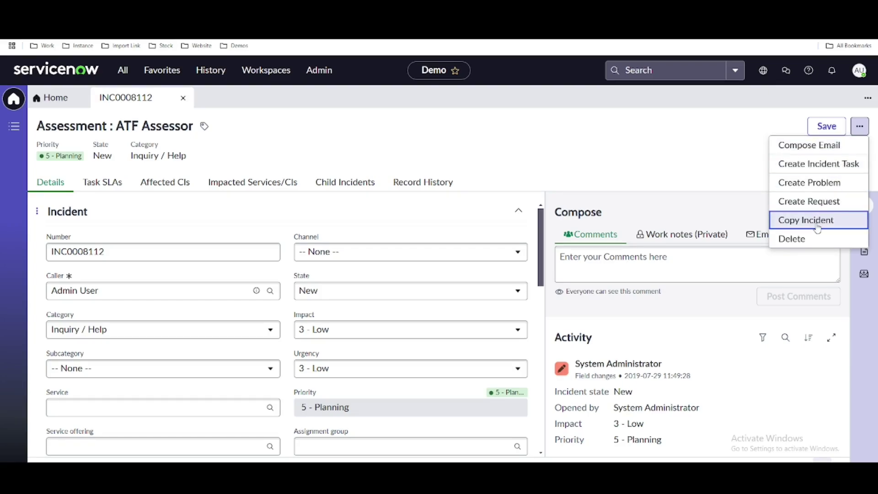
click(743, 130)
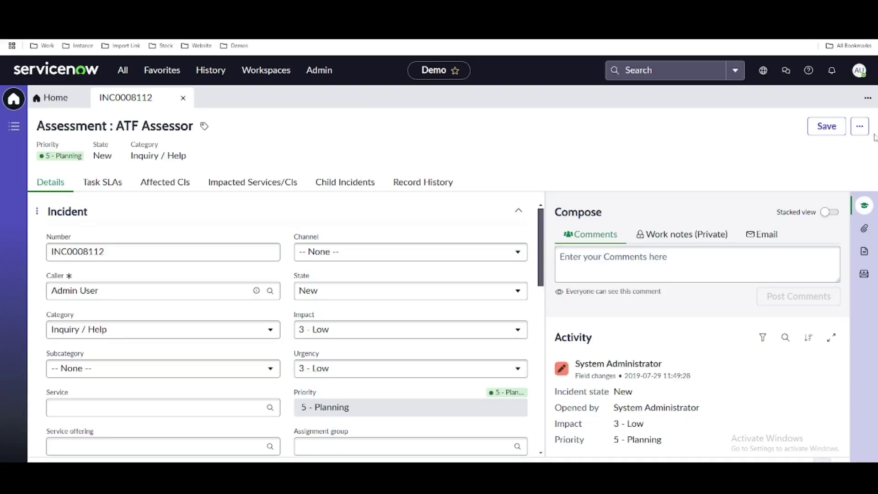
click(860, 127)
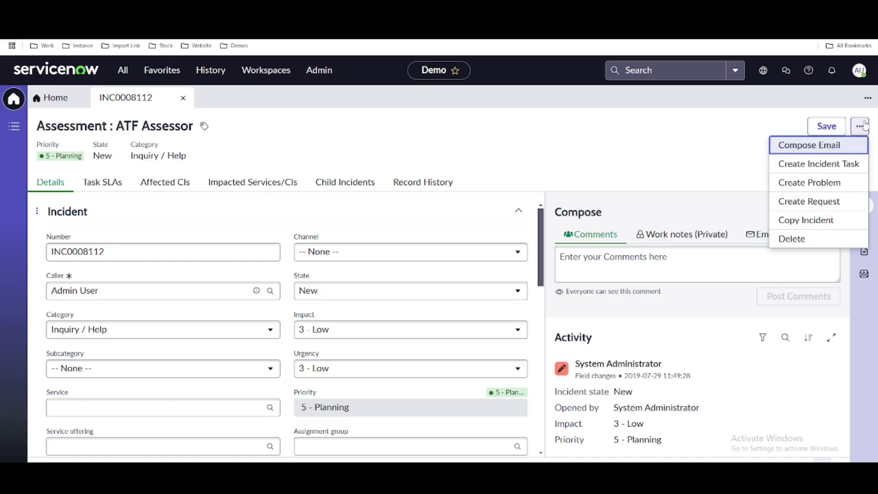
click(628, 174)
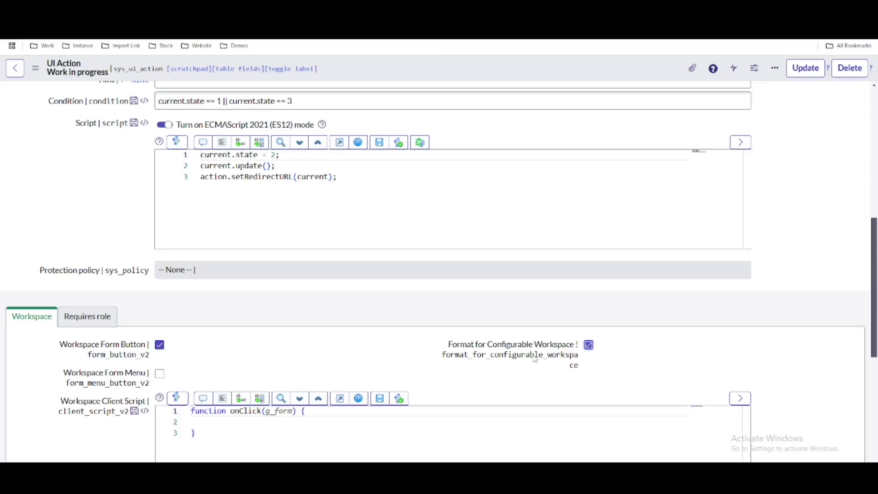
Save the Work in progress UI action and return to the beginning of its form.
right_click(477, 76)
scroll(595, 266, up, 6)
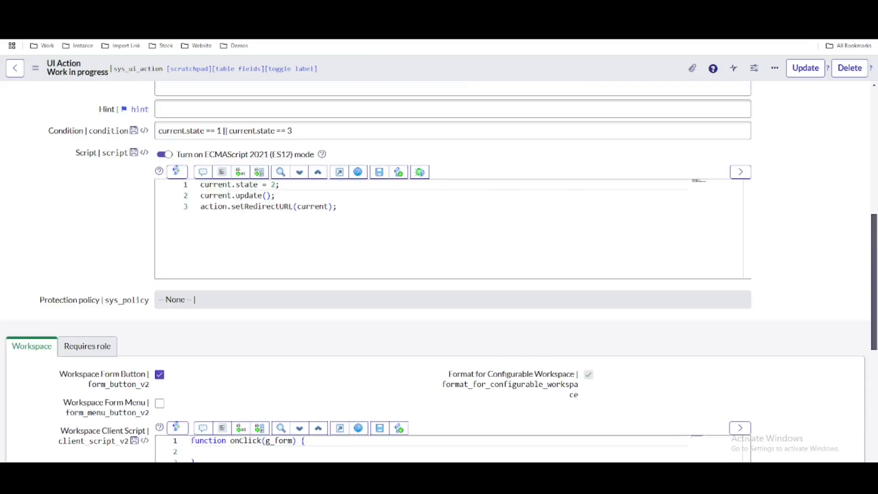
scroll(605, 281, up, 2)
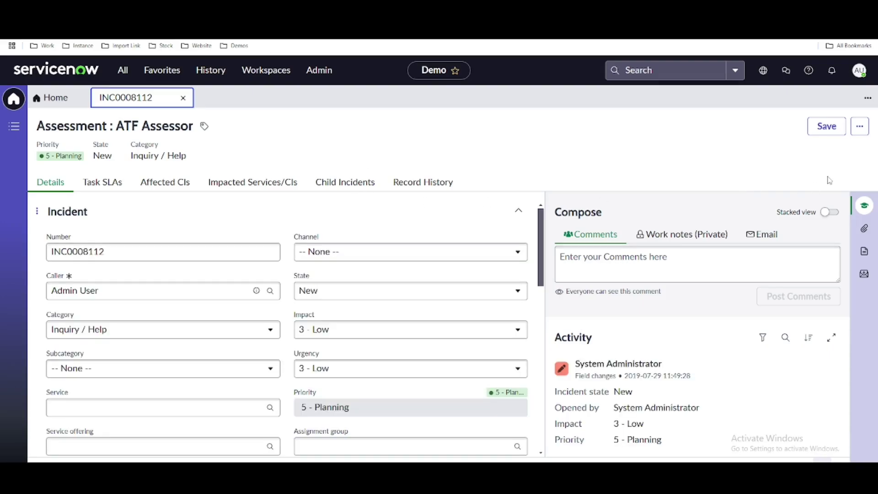
Recheck incident INC0008112's additional actions in the Demo workspace for the Work in progress action.
click(860, 128)
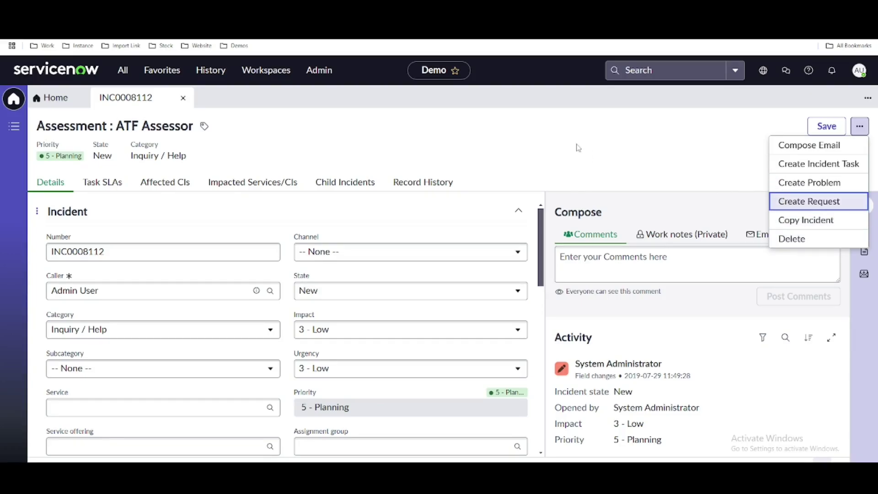
click(588, 149)
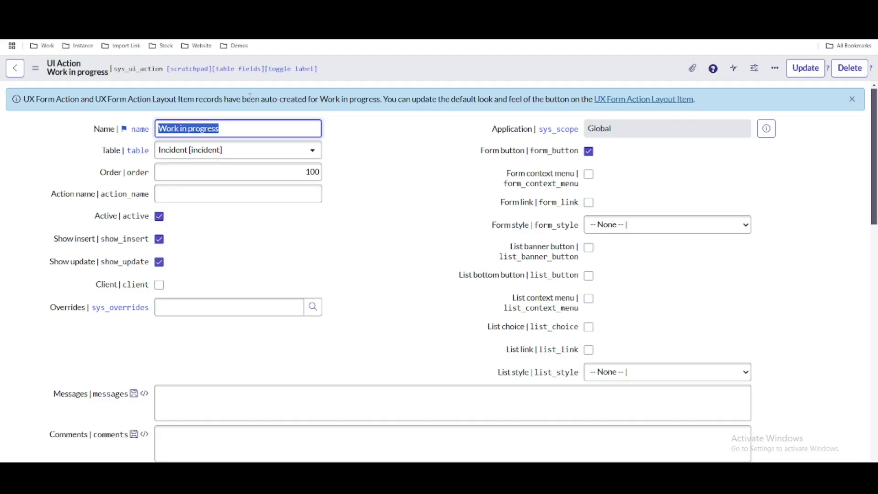
scroll(382, 296, down, 5)
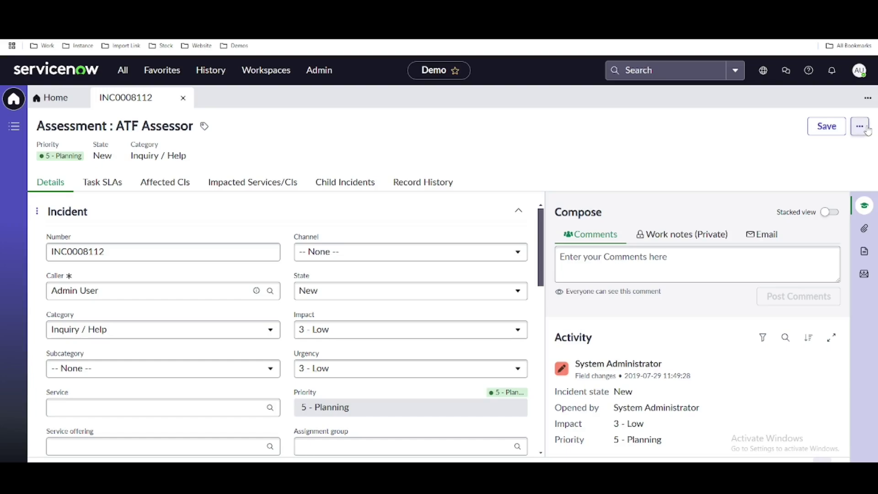
click(867, 129)
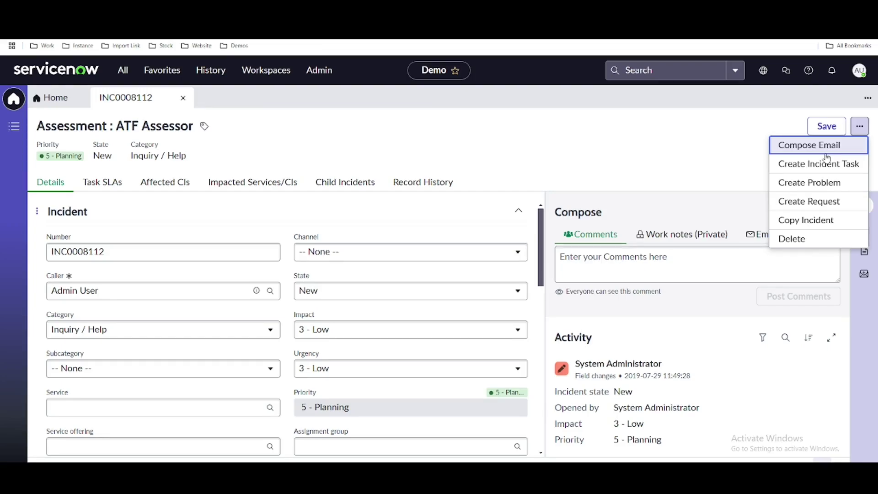
click(597, 158)
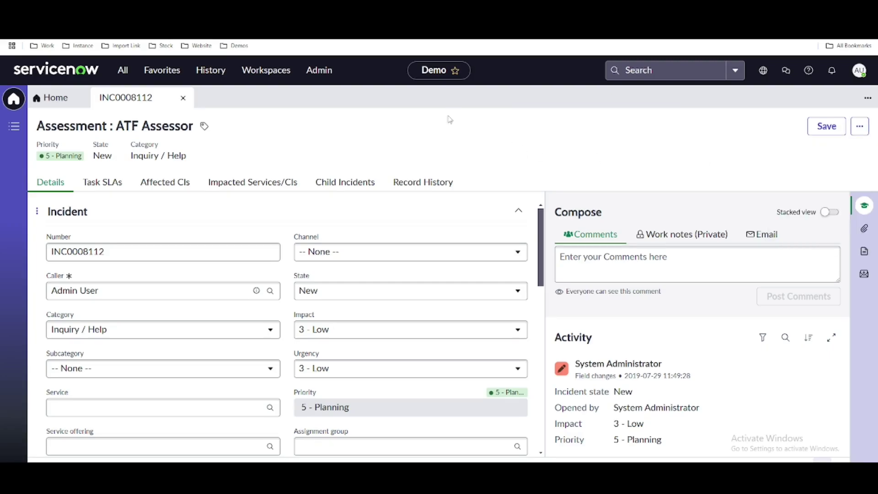
Filter the application navigator for "now ex" and open Action Configs under Declarative Actions.
click(121, 71)
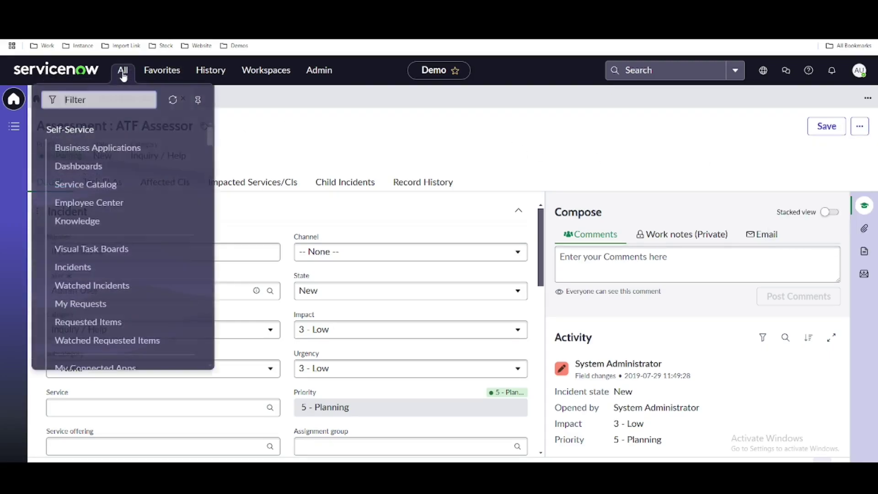
text(now ex)
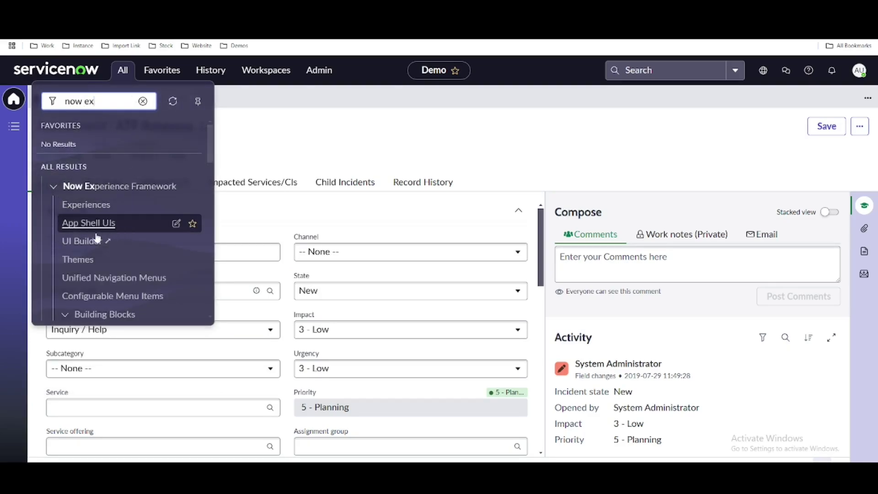
scroll(119, 232, down, 1)
scroll(119, 232, down, 3)
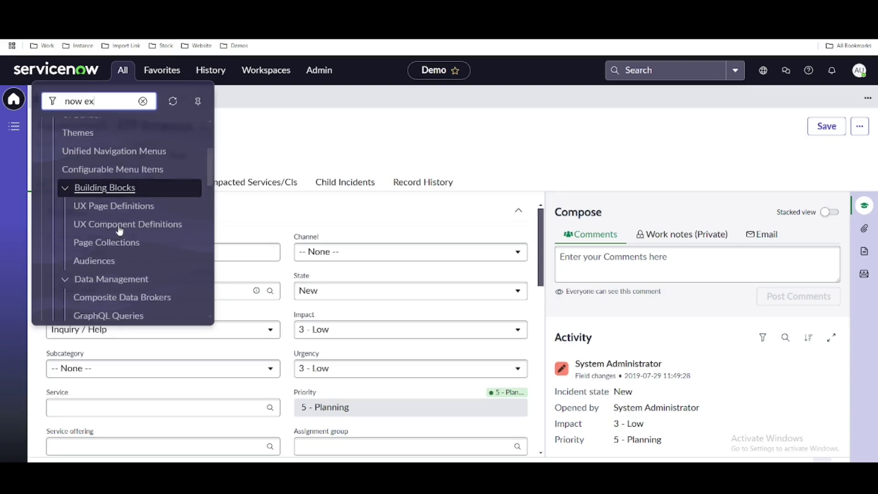
scroll(103, 209, down, 5)
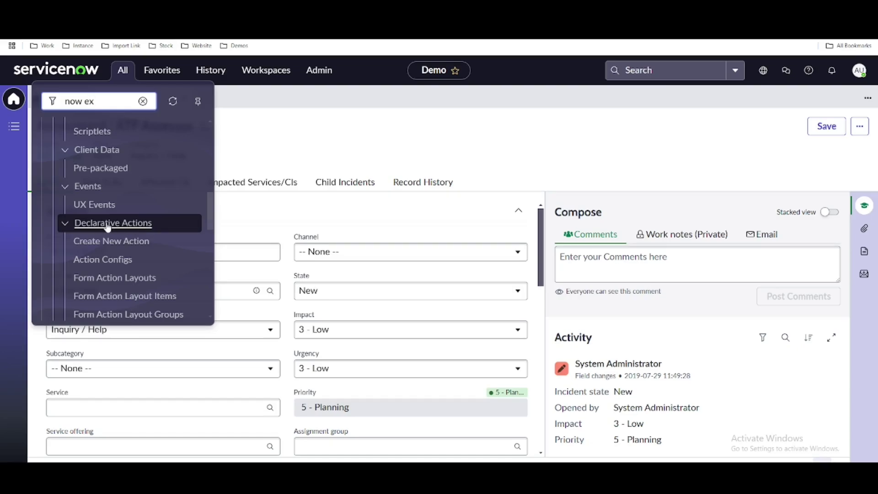
click(115, 265)
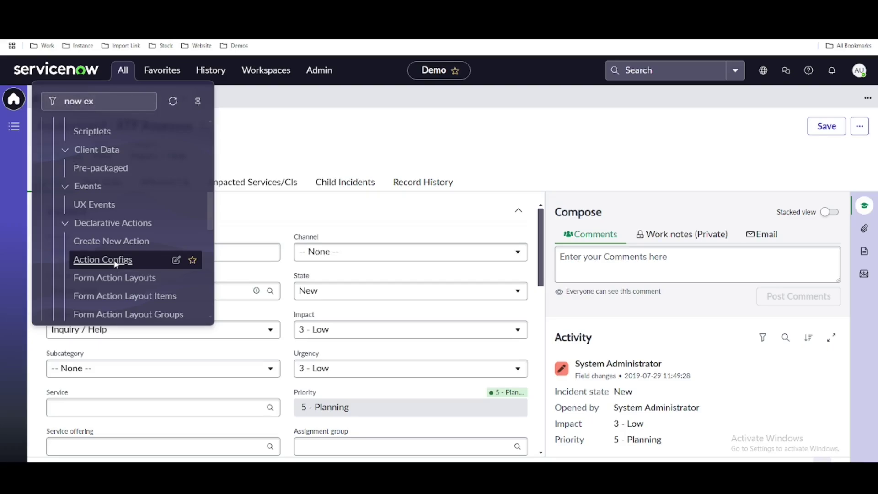
click(279, 159)
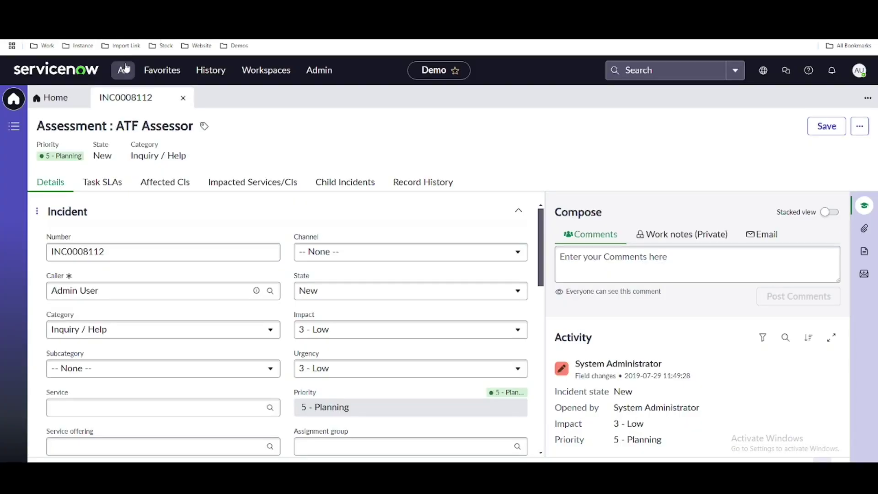
click(123, 70)
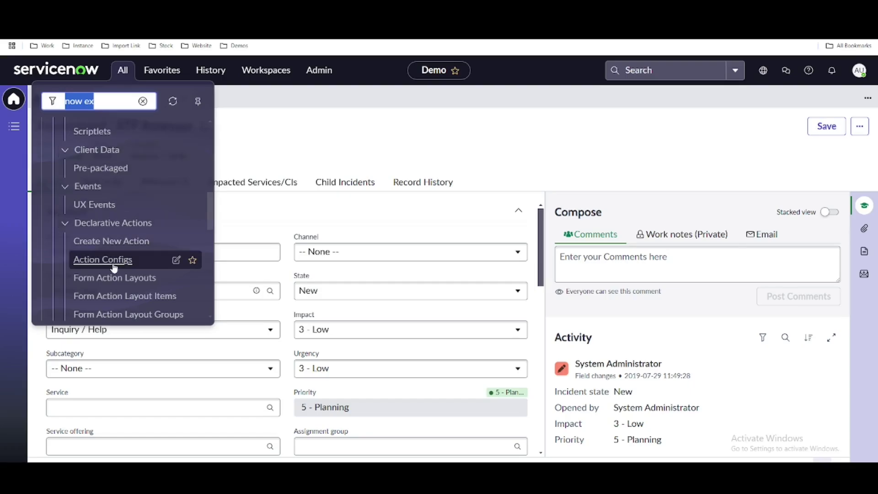
click(108, 263)
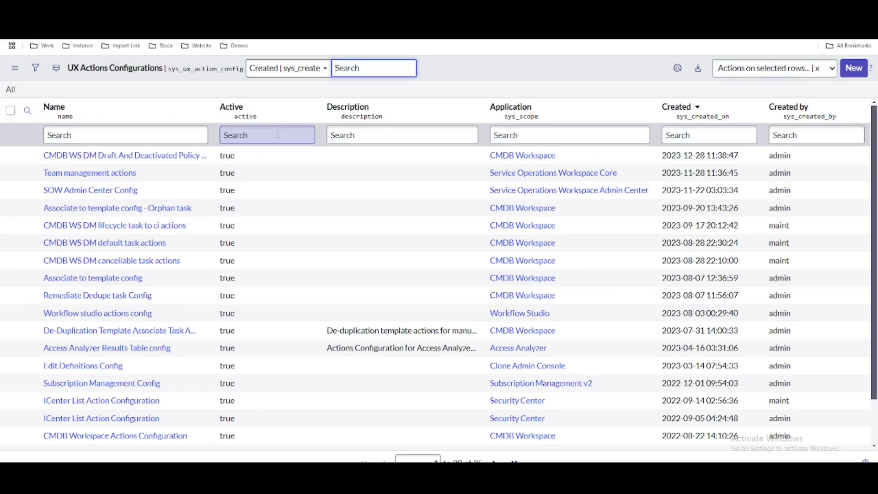
Switch to the text editor notes and write "1. UX Action Configuration" on the empty line above actionConfigId.
key(alt+Tab)
click(48, 191)
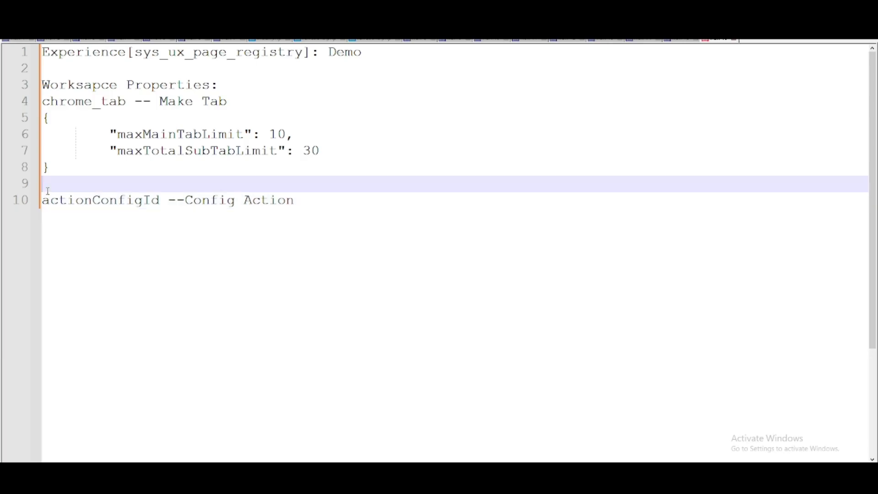
text(1.)
key(alt+Tab)
key(alt+Tab)
text(UX Action Configuration)
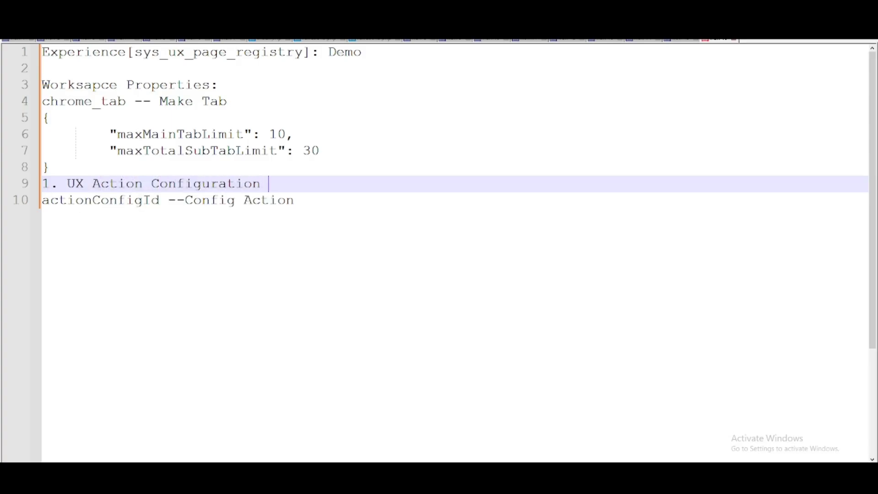
Switch back to the browser, then create and save a UX Actions Configuration record named Demo Workspace.
key(alt+Tab)
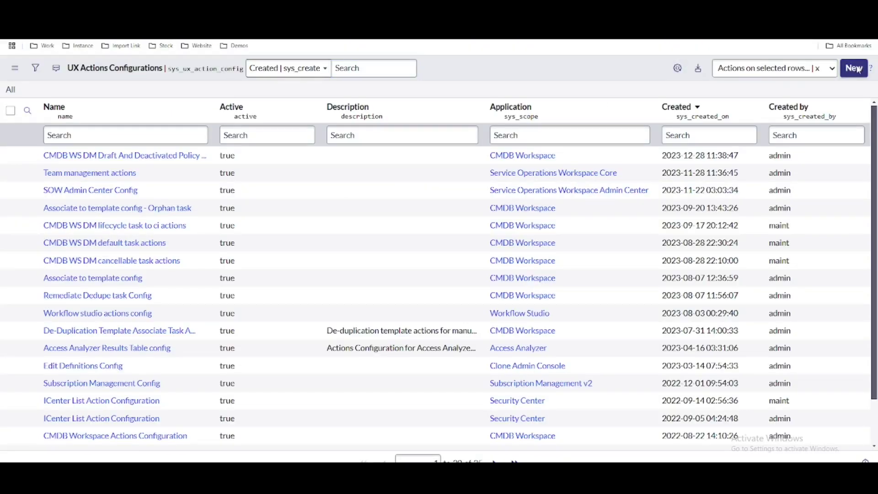
click(855, 68)
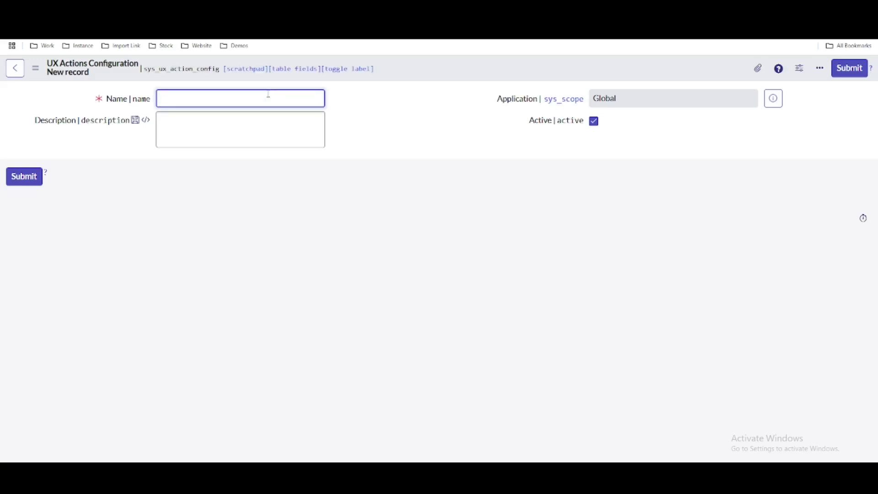
text(Demo Workspace)
right_click(419, 73)
Add "Demo Workspace" to the UX Action Configuration line in the text editor notes, then return to the browser.
key(alt+Tab)
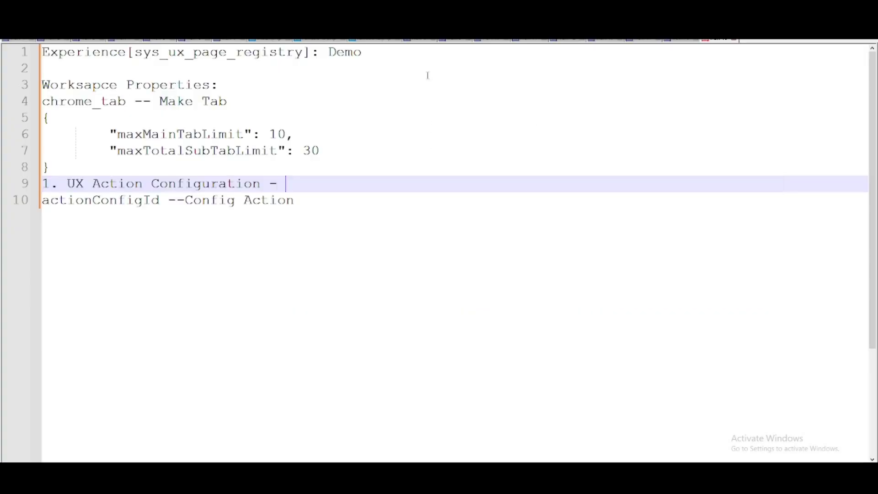
text(Demo Workspace)
key(alt+Tab)
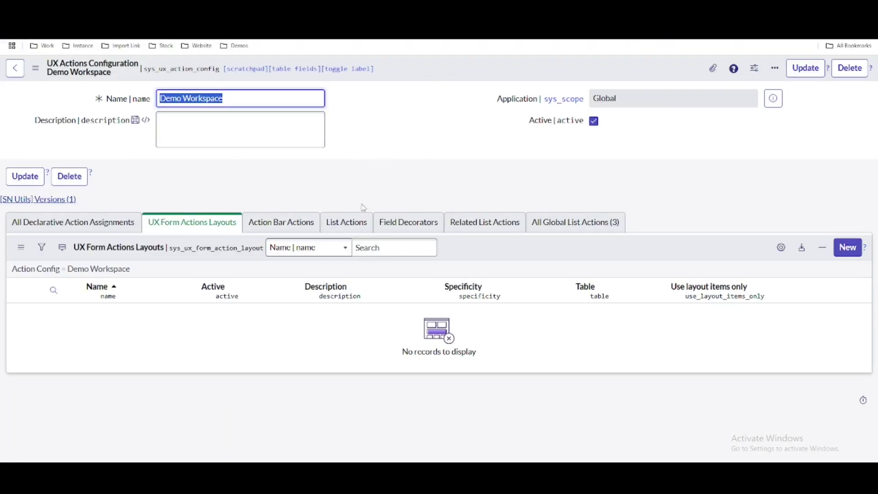
Look through the Demo Workspace configuration's related lists, from All Declarative Action Assignments to Related List Actions.
click(62, 225)
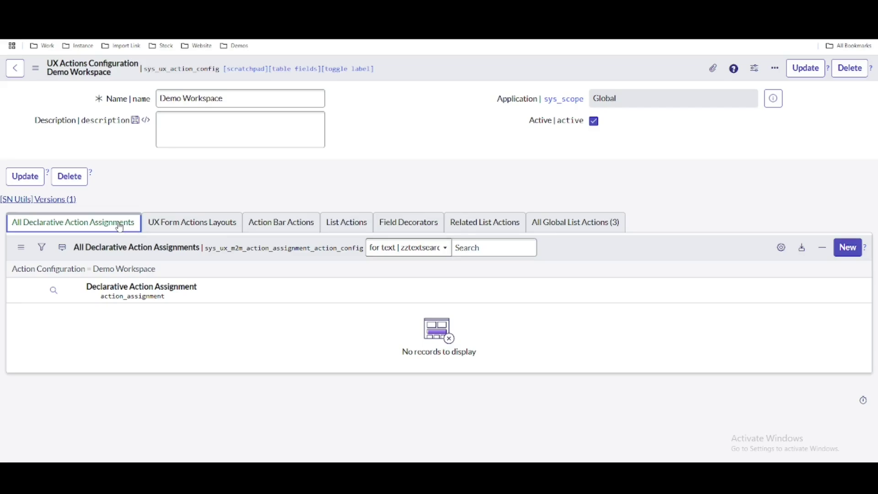
click(187, 223)
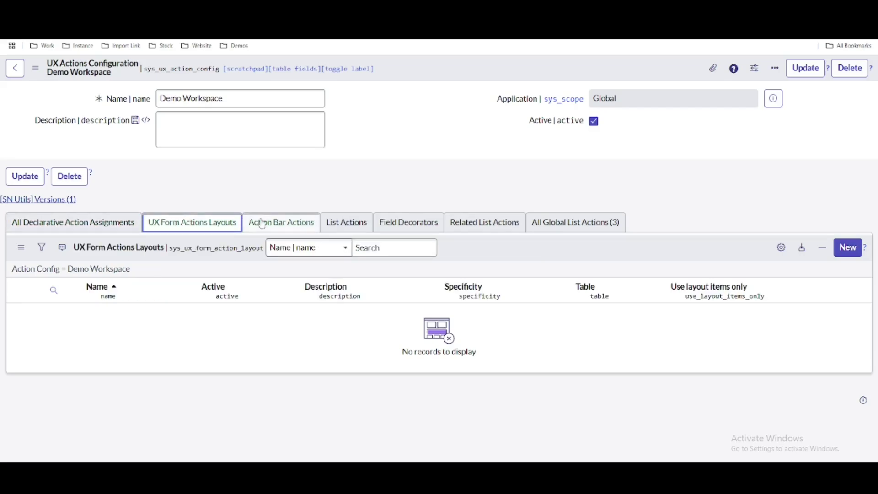
click(281, 224)
click(341, 224)
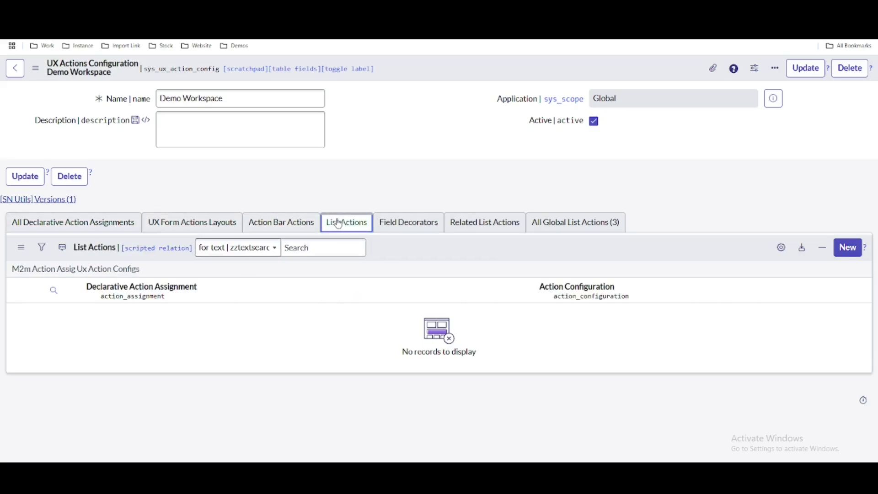
click(387, 224)
click(476, 224)
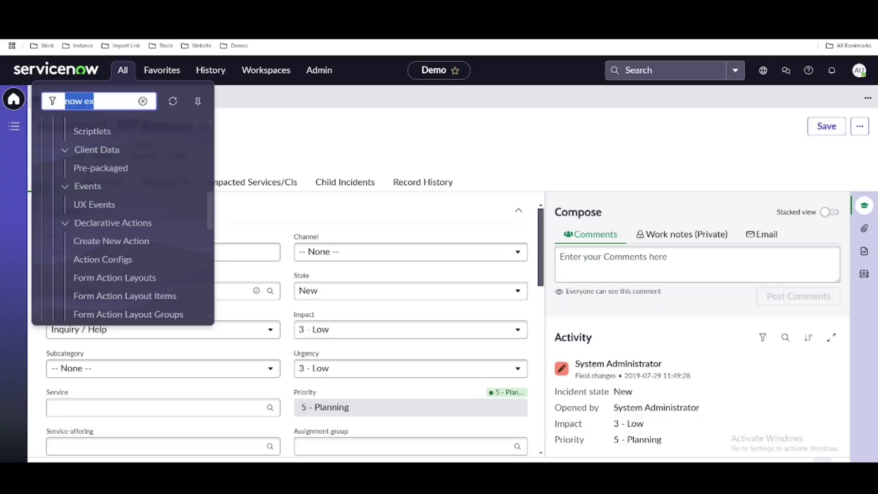
Open Experiences under Now Experience Framework from the application navigator.
click(123, 70)
scroll(128, 207, up, 6)
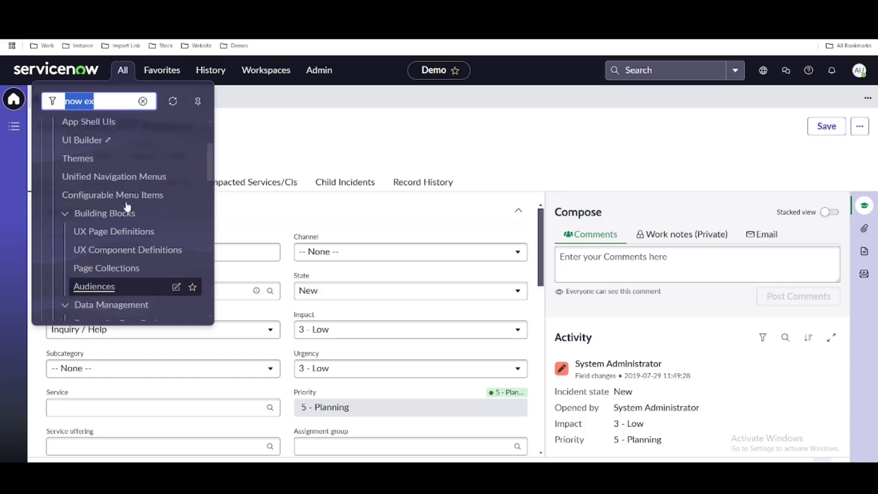
scroll(128, 206, up, 2)
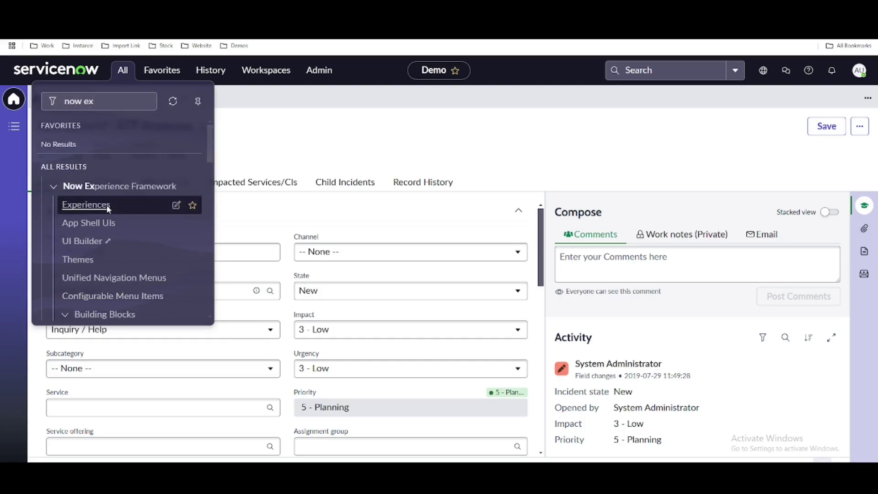
click(110, 204)
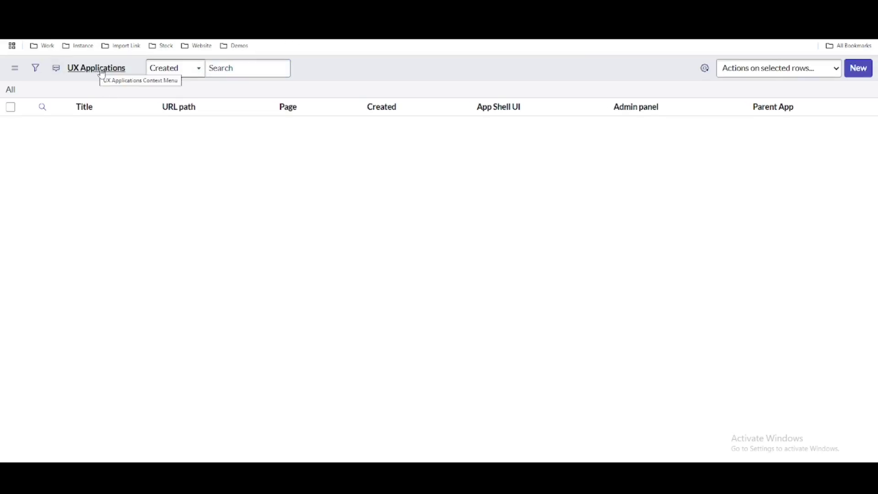
Check the experience name in the text editor notes, then return to the browser and open the Demo UX Application's UX Page Properties.
key(alt+Tab)
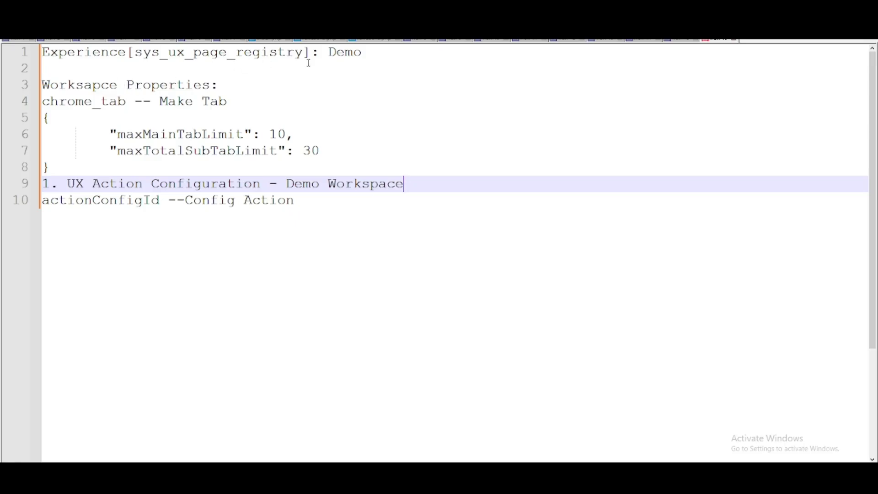
double_click(339, 53)
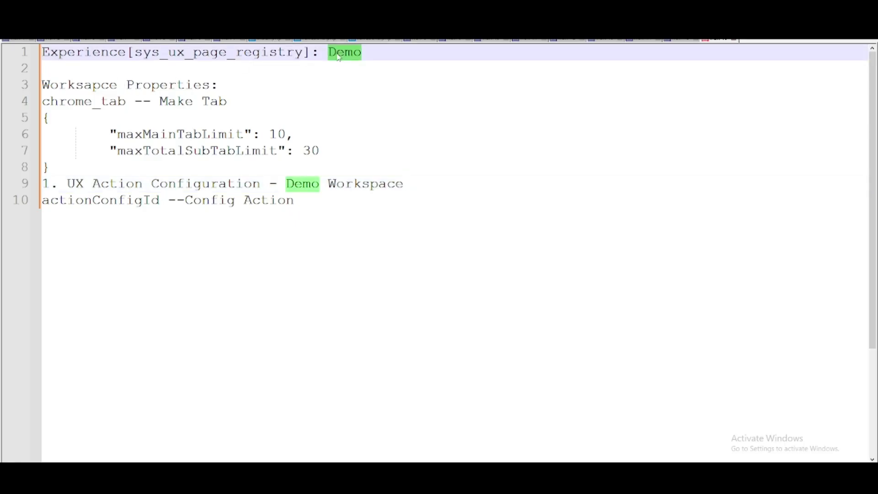
key(alt+Tab)
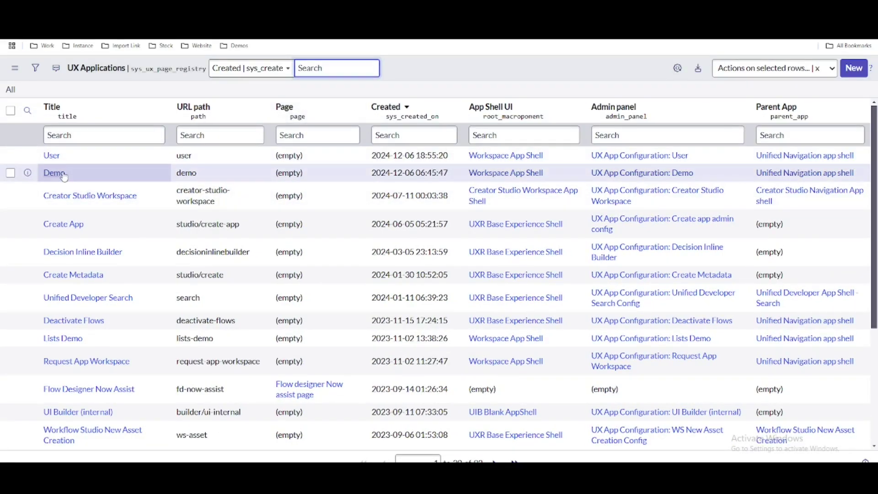
click(64, 177)
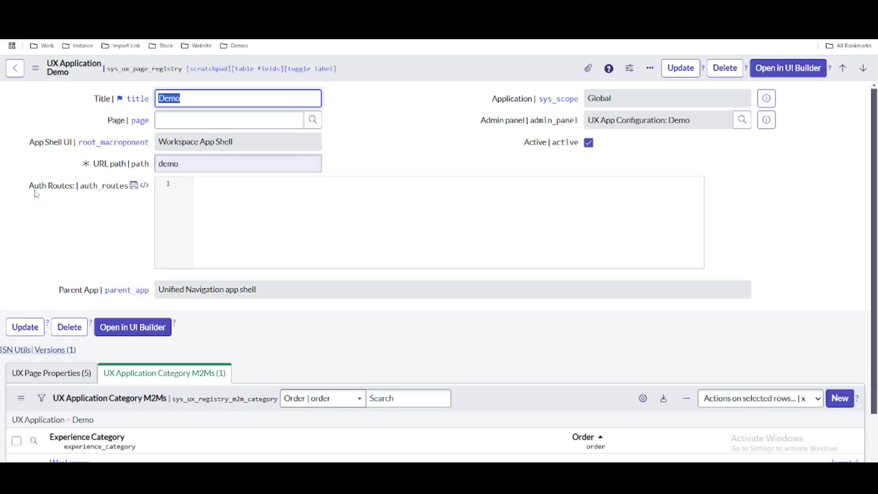
click(46, 379)
scroll(339, 291, down, 3)
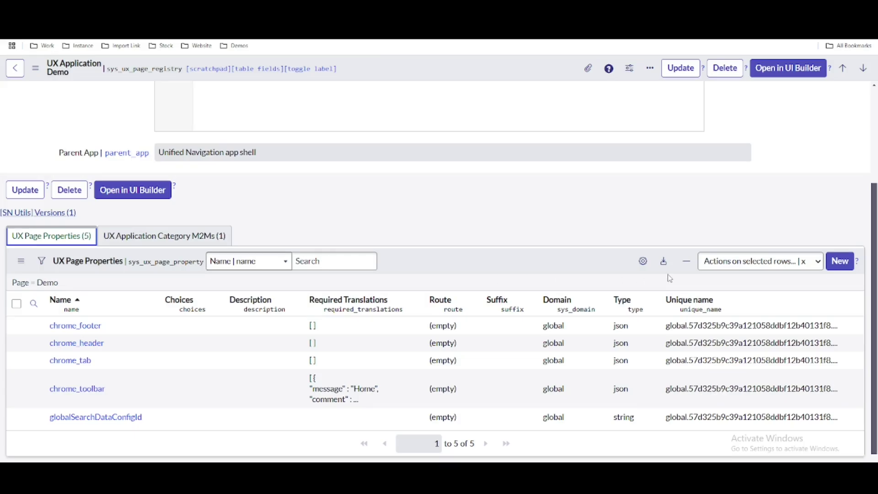
Switch to the text editor notes, prefix the actionConfigId line with "2." and copy the word actionConfigId.
key(alt+Tab)
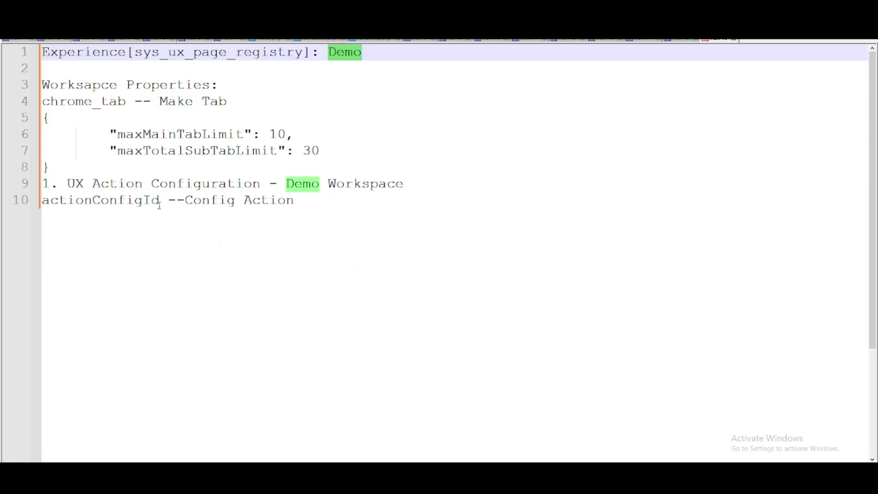
double_click(124, 201)
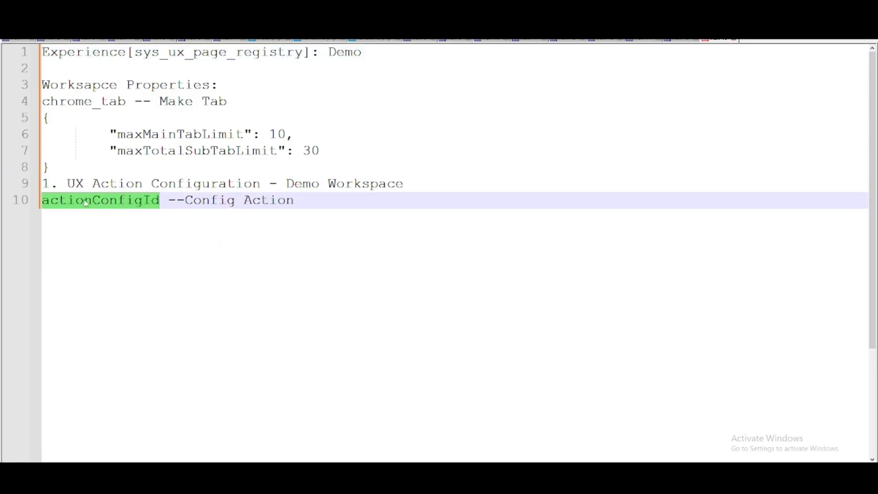
click(45, 202)
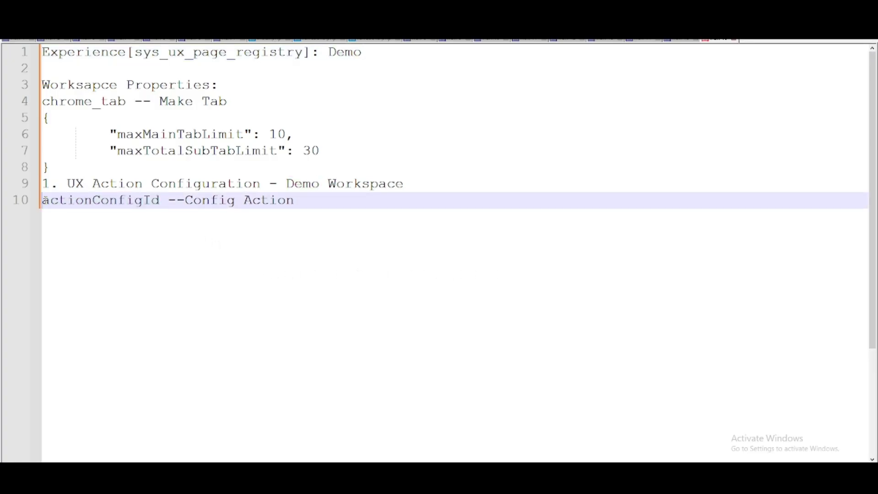
text(2.)
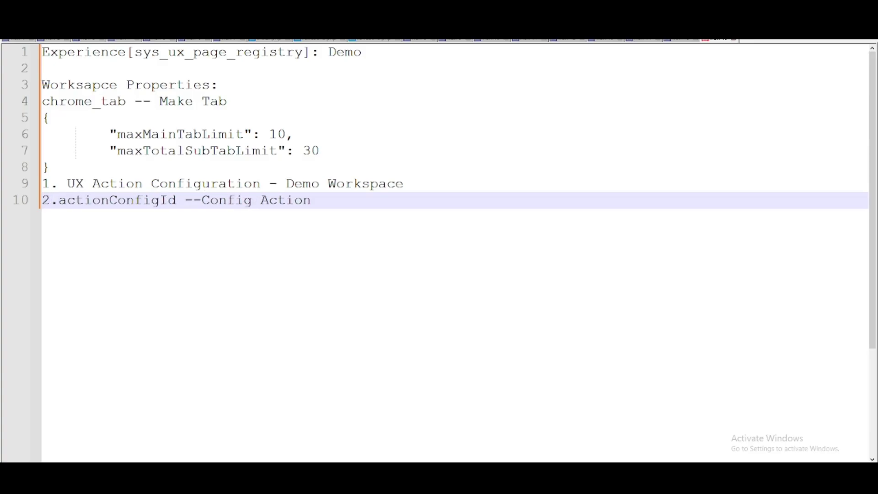
double_click(78, 202)
key(ctrl+c)
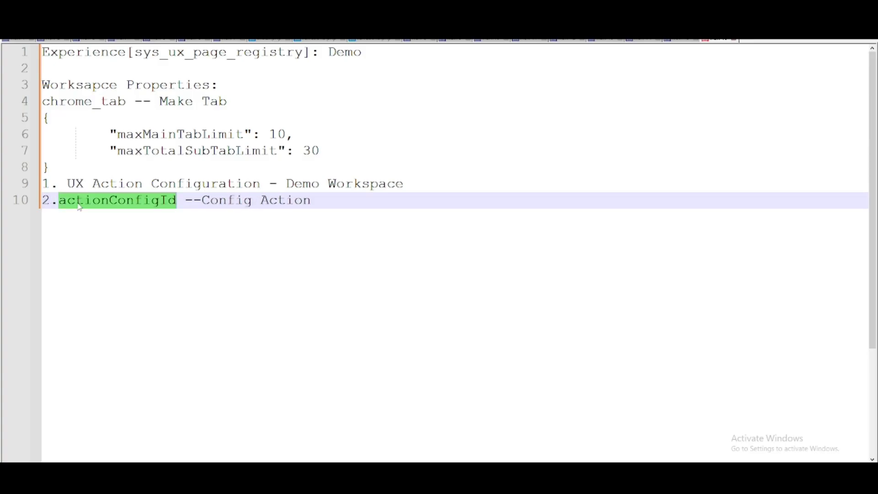
Return to the browser and start a new UX Page Property for Demo, with actionConfigId as both Name and Suffix.
key(alt+Tab)
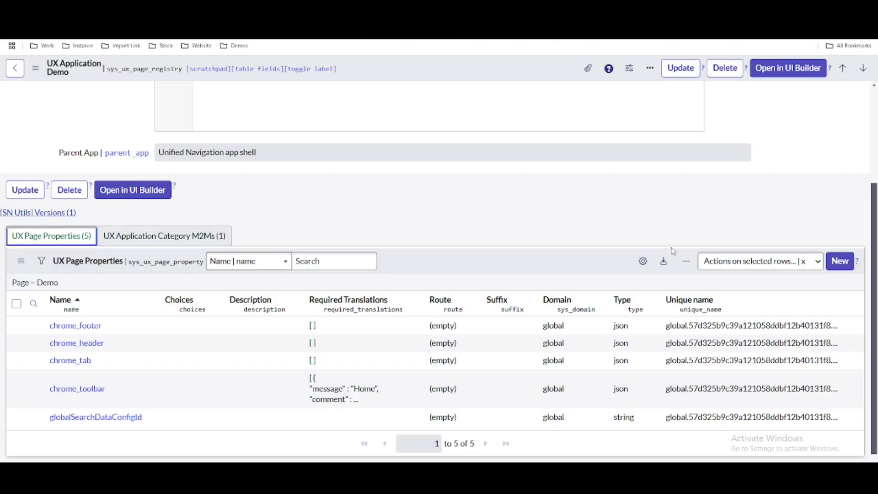
click(840, 262)
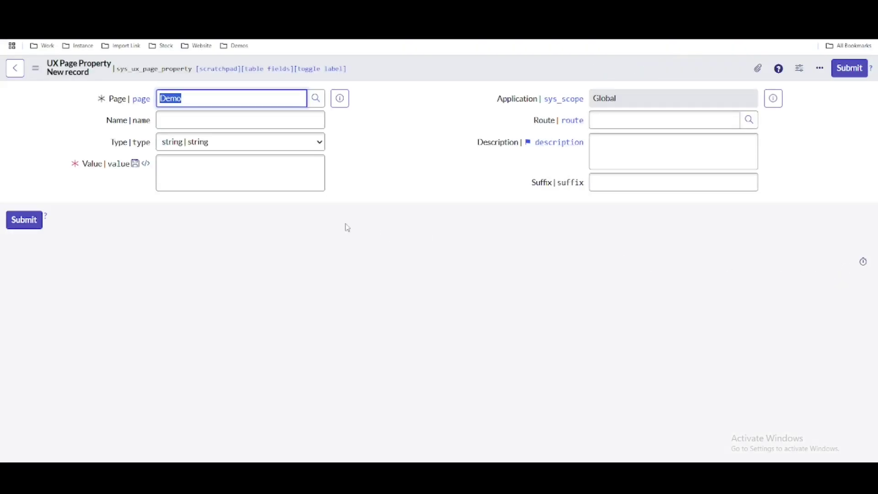
click(193, 122)
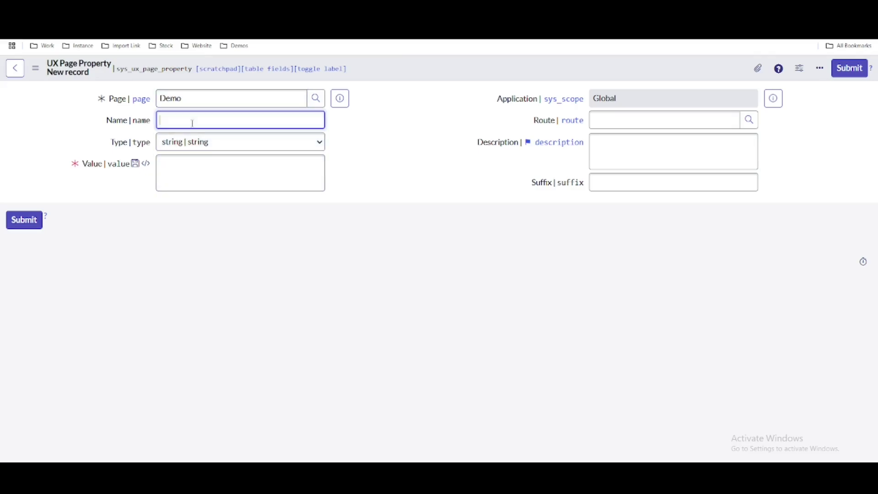
key(ctrl+v)
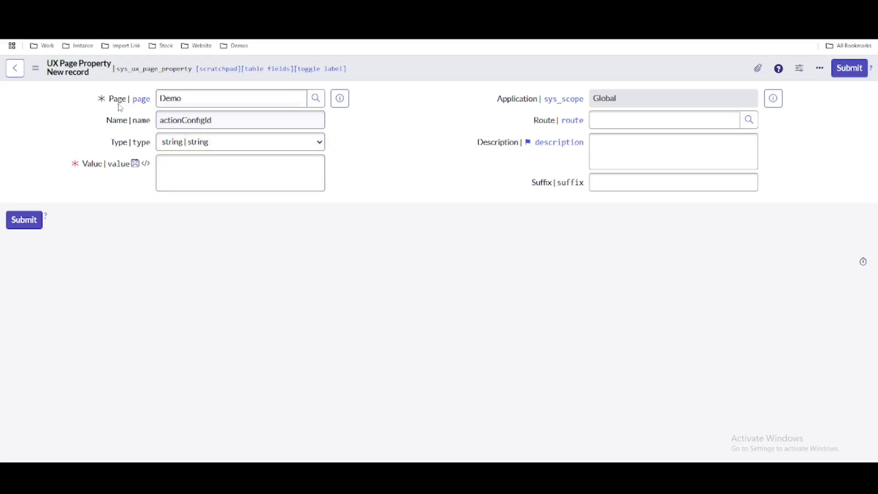
click(118, 116)
click(628, 186)
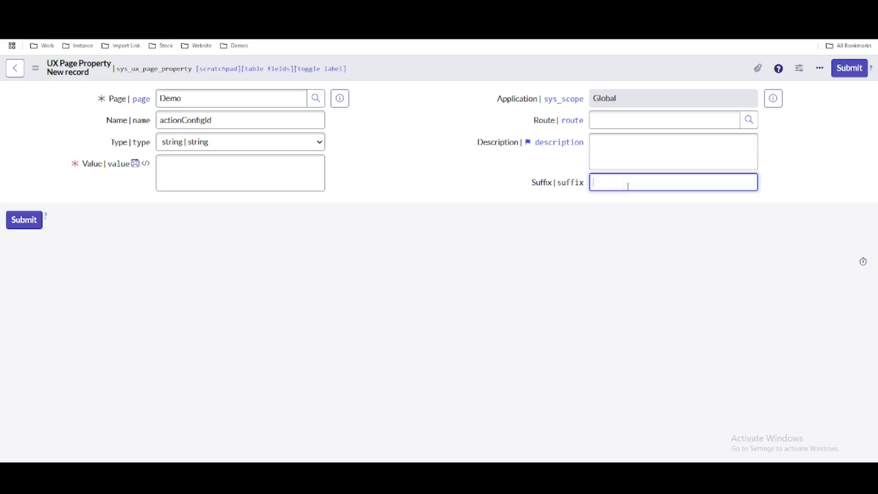
key(ctrl+v)
click(206, 200)
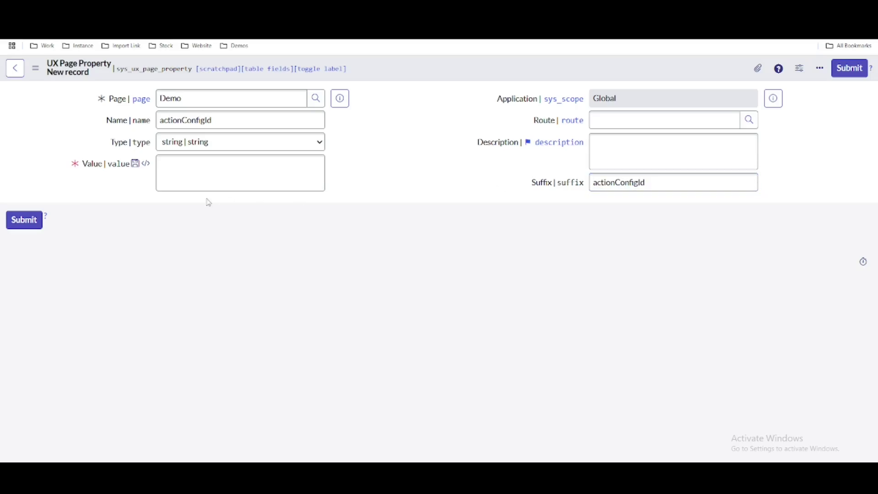
Copy the sys_id of the Demo Workspace UX Actions Configuration into the new page property's Value and save the property.
click(227, 176)
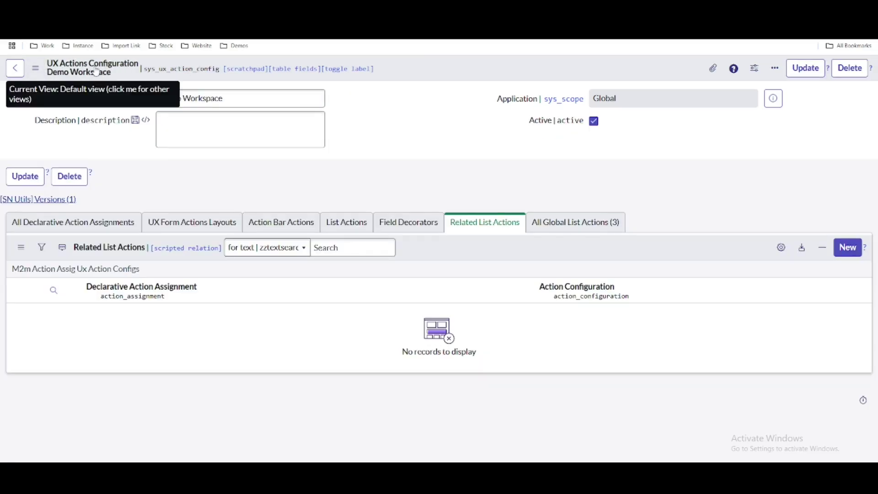
right_click(428, 73)
click(454, 231)
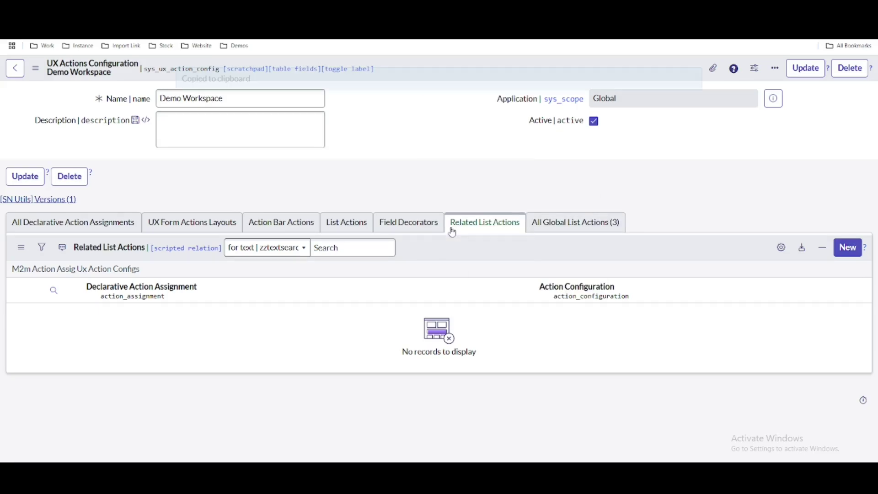
right_click(109, 74)
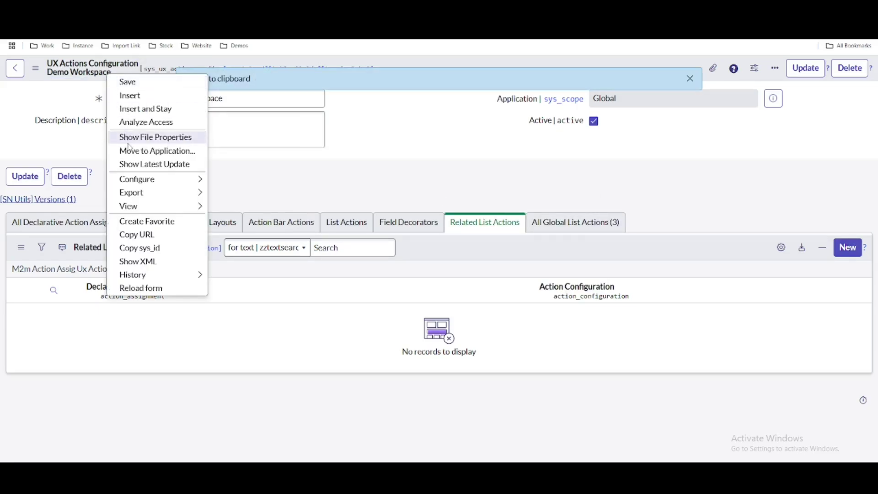
click(137, 248)
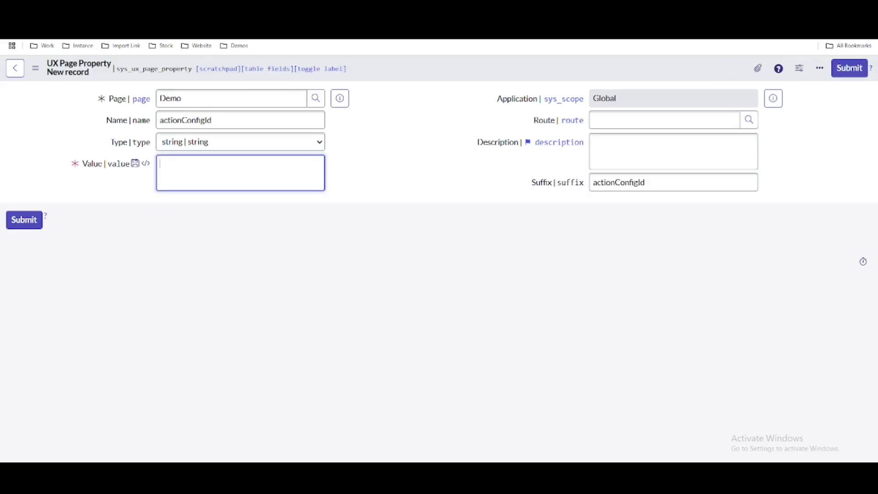
key(ctrl+v)
right_click(396, 75)
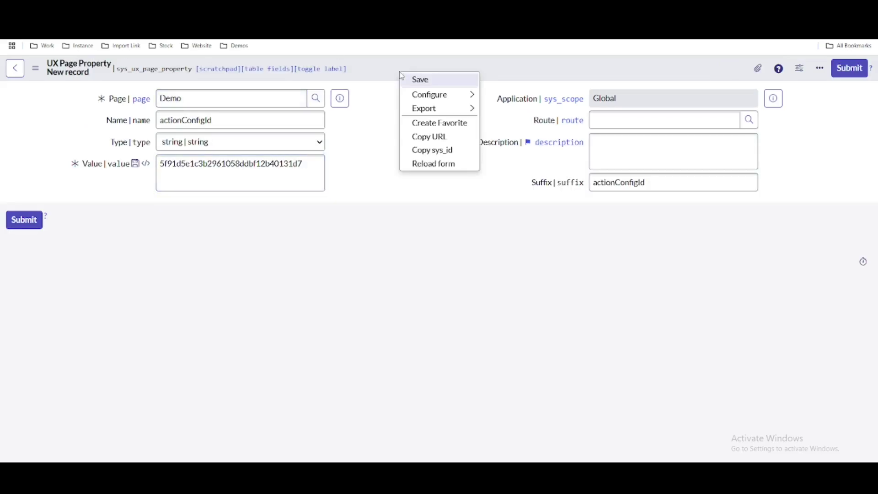
click(412, 81)
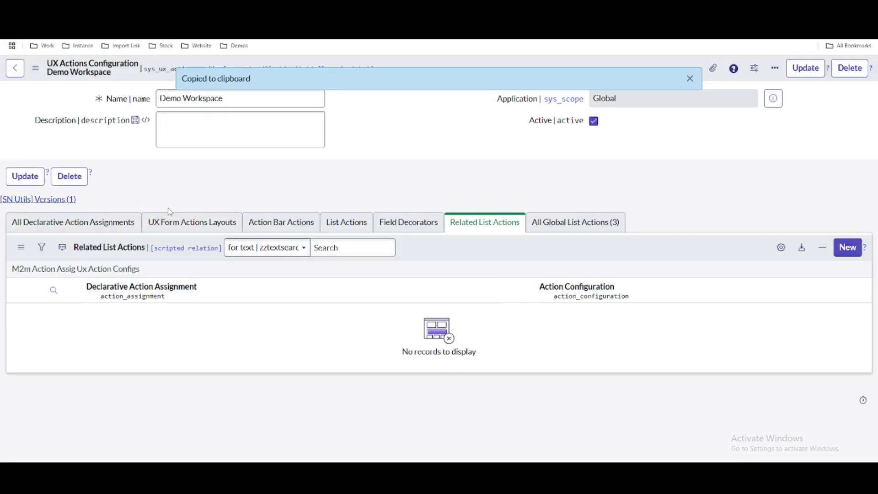
Start a new UX Form Actions Layout under the Demo Workspace configuration and name it "Incident Demo Workspace".
click(575, 223)
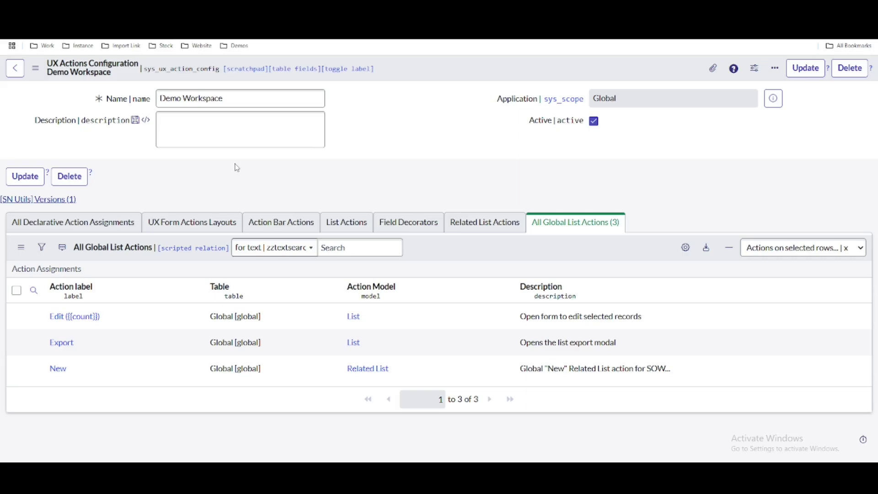
click(196, 224)
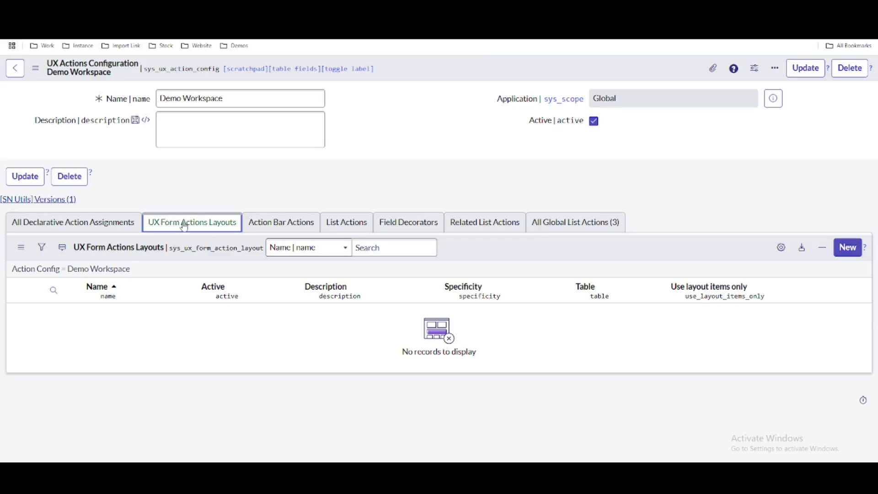
click(844, 250)
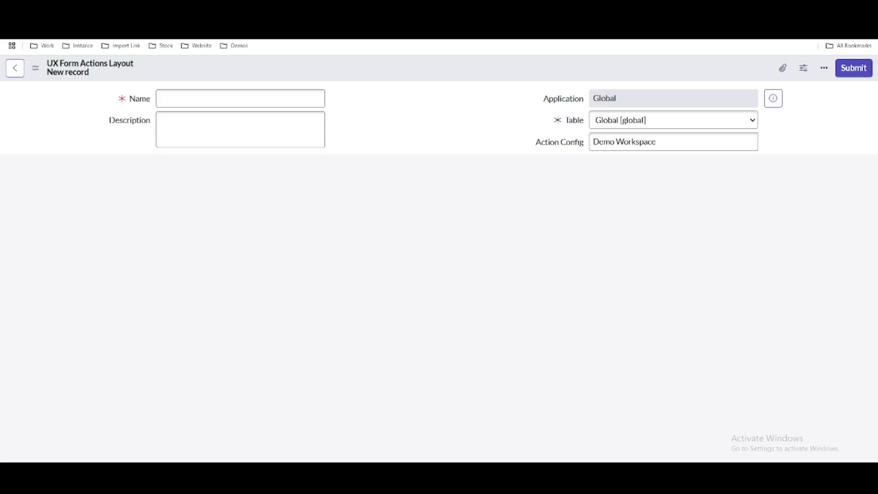
click(242, 105)
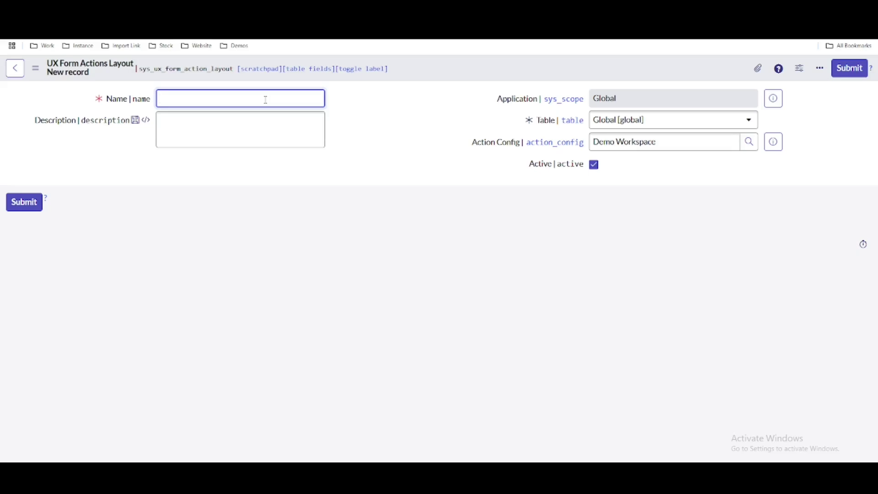
text(Incident Demo Worp)
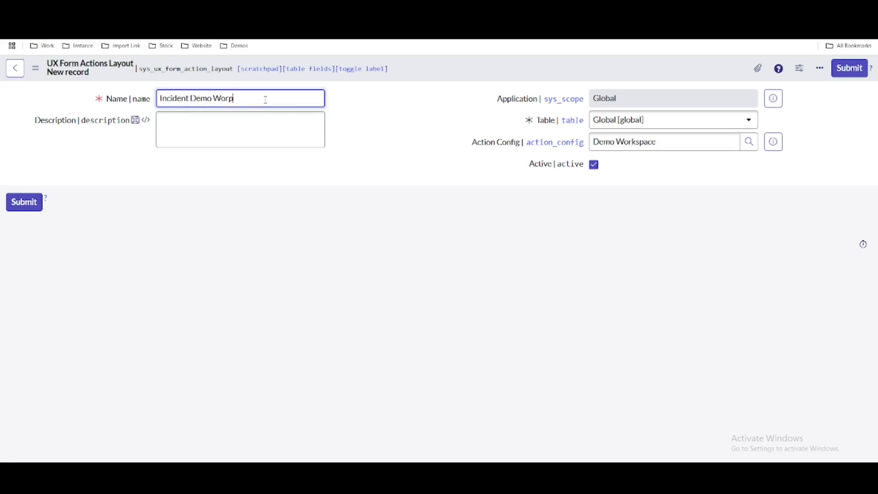
text(sspace)
Set the new form actions layout's Table to Incident [incident] and save the record.
drag(714, 142, 590, 145)
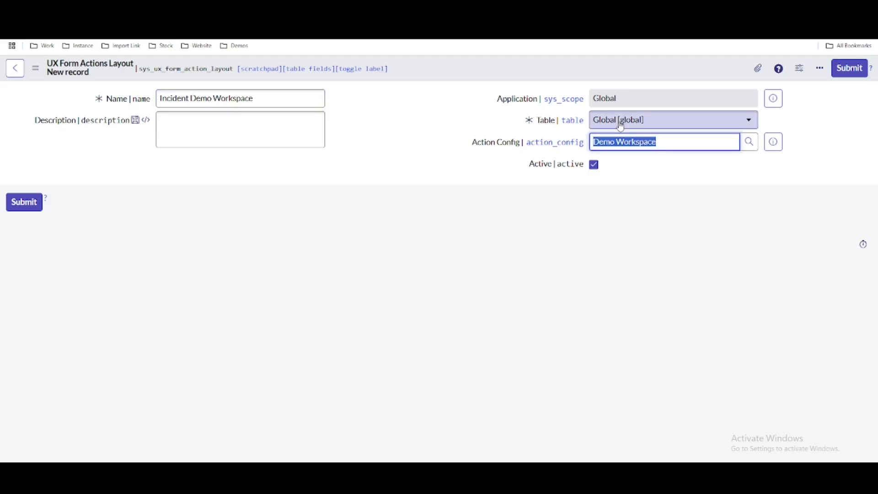
click(622, 126)
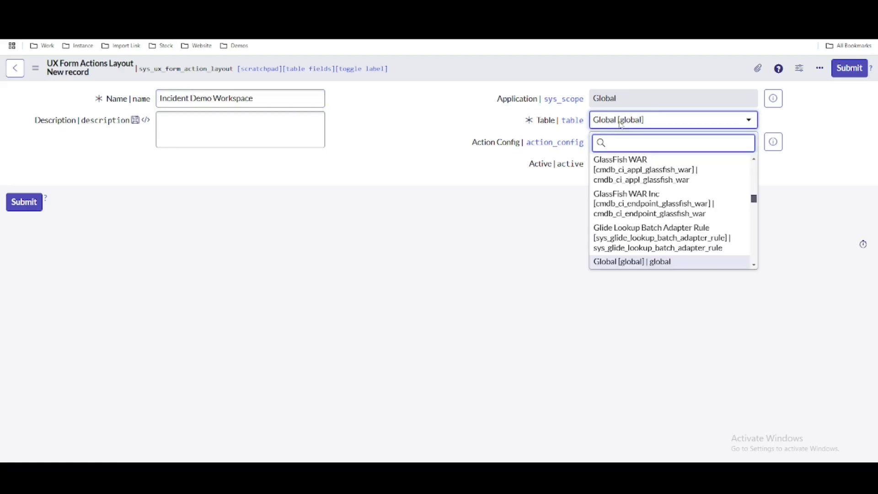
text(incident)
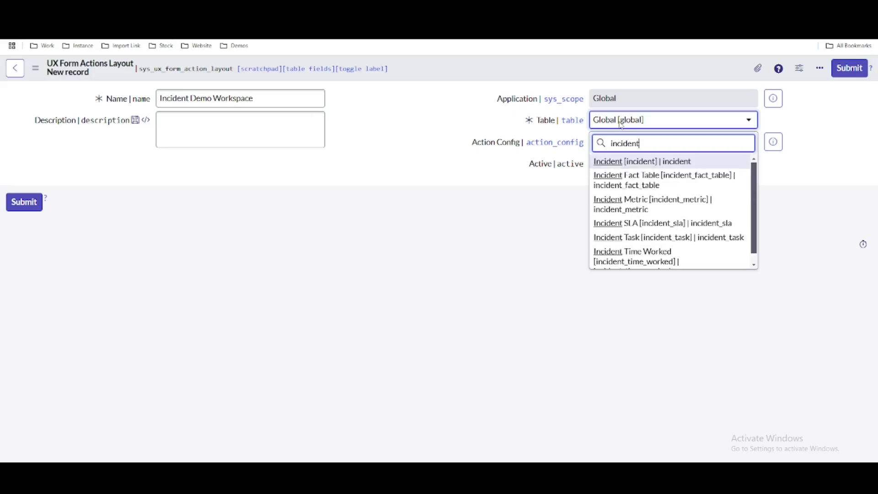
click(641, 163)
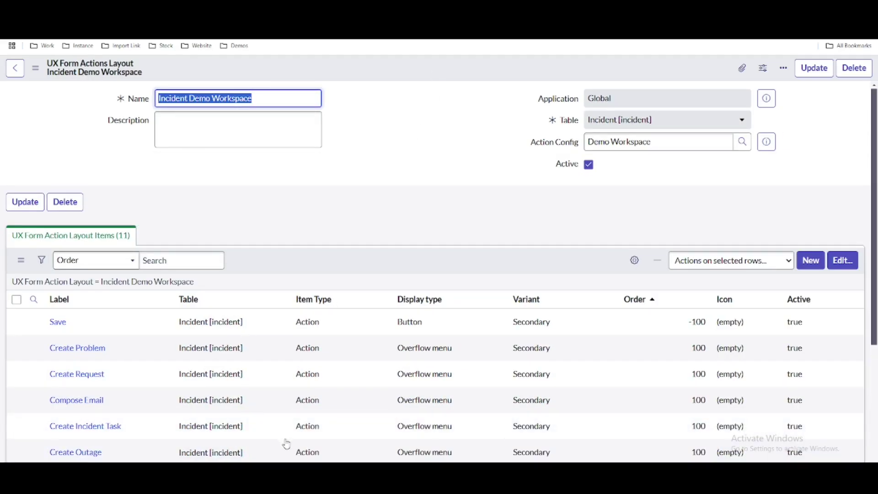
Switch to the text editor notes and add the line "3. Form layout Action" below the actionConfigId line.
key(alt+Tab)
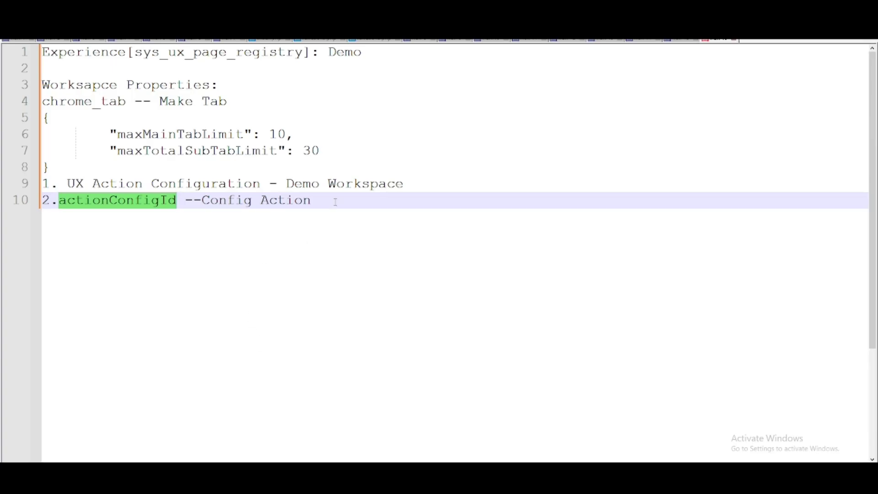
click(335, 201)
key(Return)
text(3. Form la)
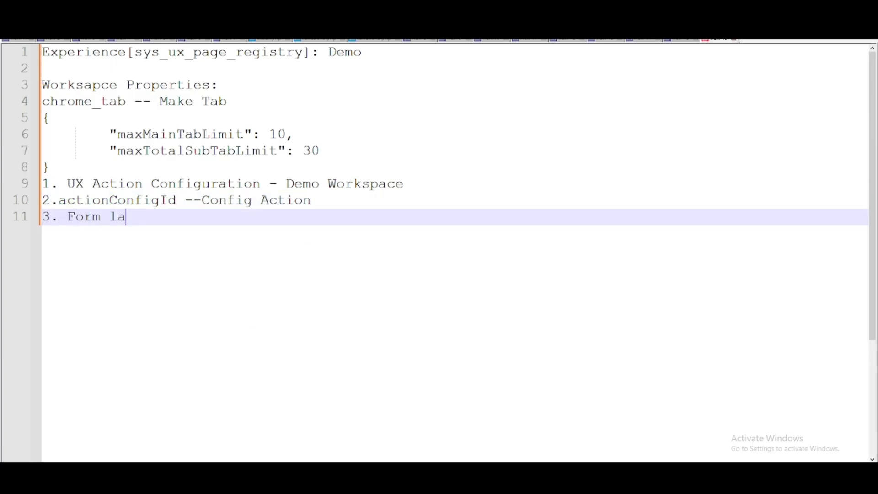
text(yput Action)
key(Left)
key(Left)
key(Left)
key(Left)
key(Left)
key(Left)
key(Left)
key(Left)
key(Left)
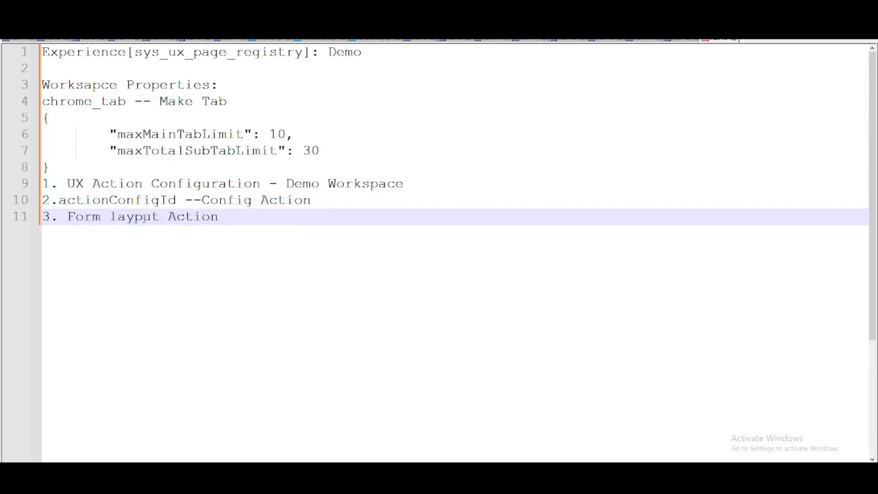
key(BackSpace)
text(o)
Return to the browser, review the Incident Demo Workspace layout items, and open the Demo Workspace record from Action Config.
key(alt+Tab)
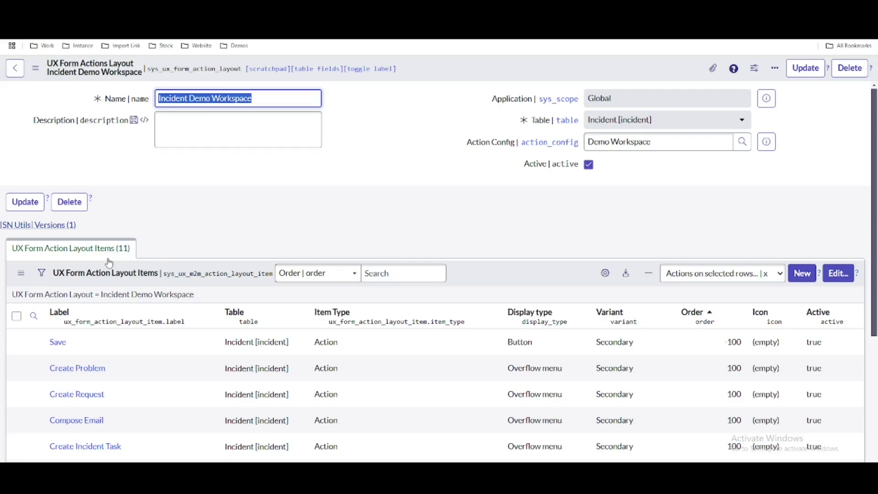
scroll(109, 262, down, 5)
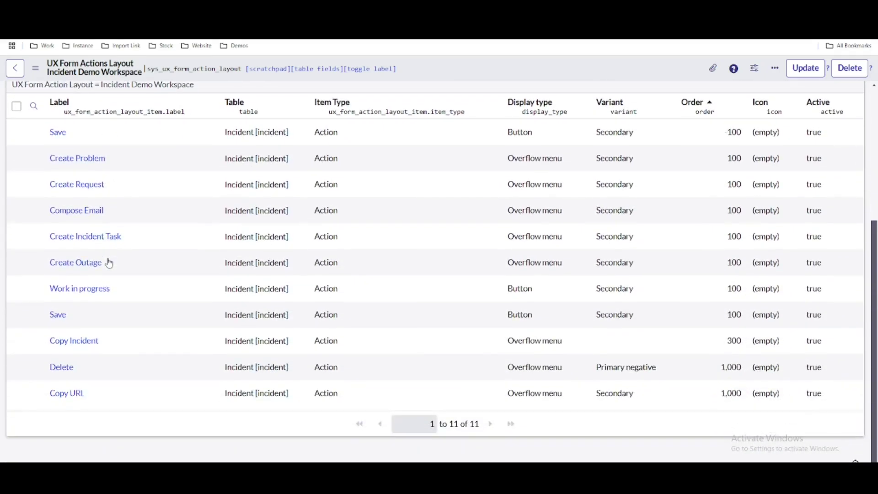
scroll(109, 262, up, 3)
scroll(109, 262, up, 2)
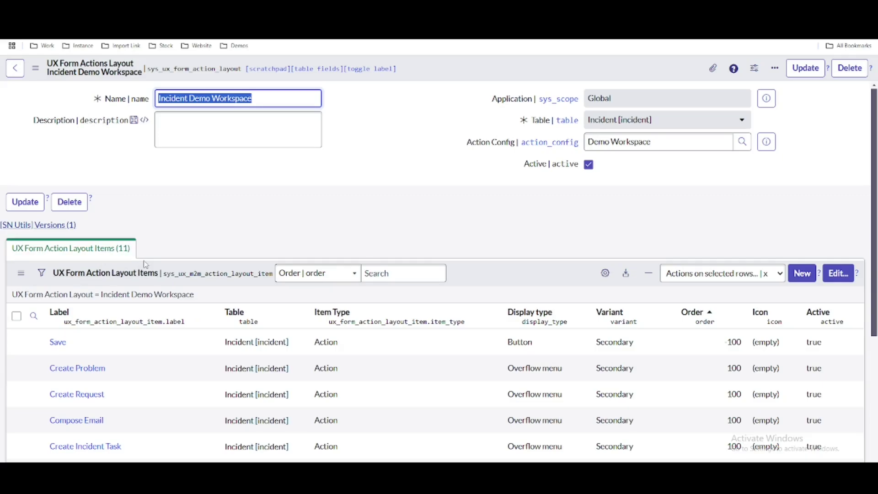
scroll(145, 264, down, 5)
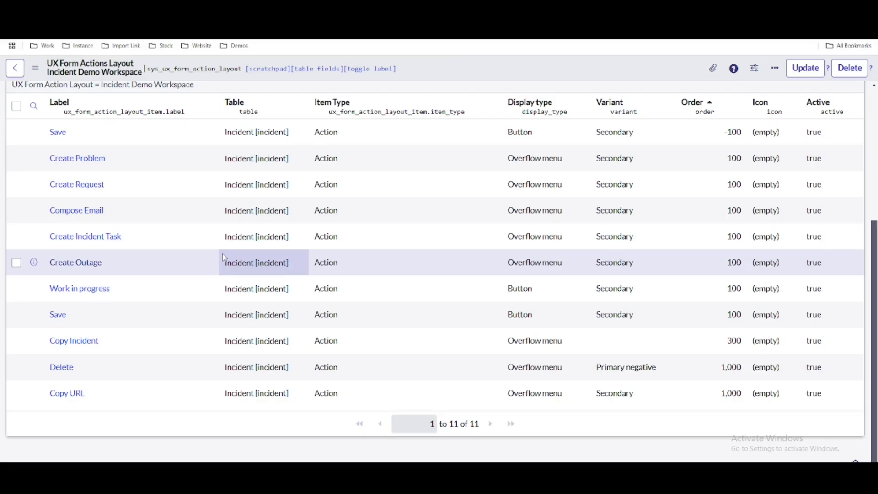
scroll(224, 258, up, 3)
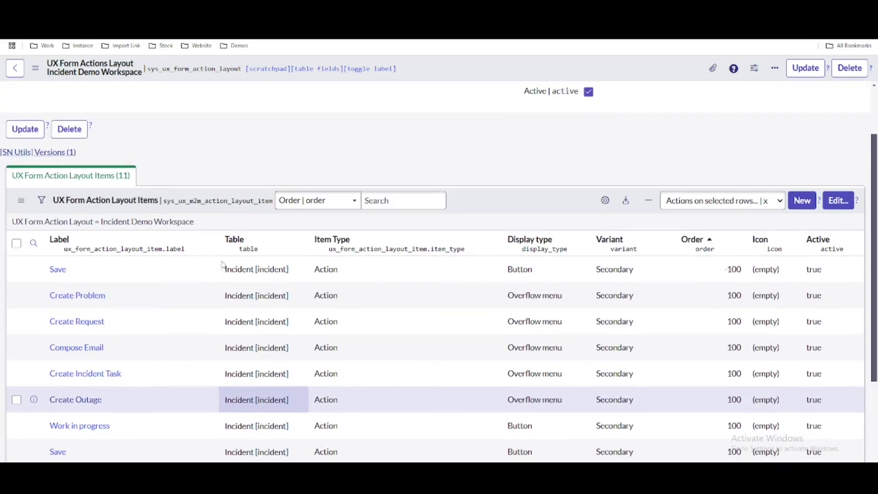
scroll(223, 264, up, 1)
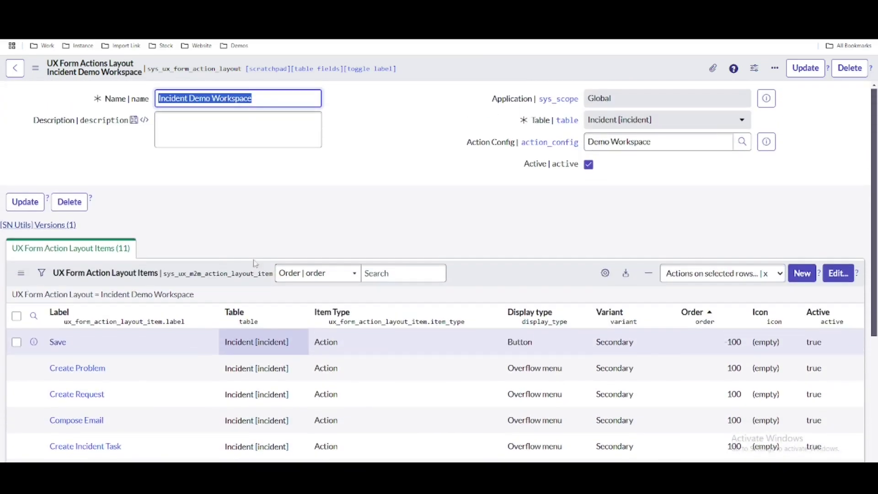
click(766, 143)
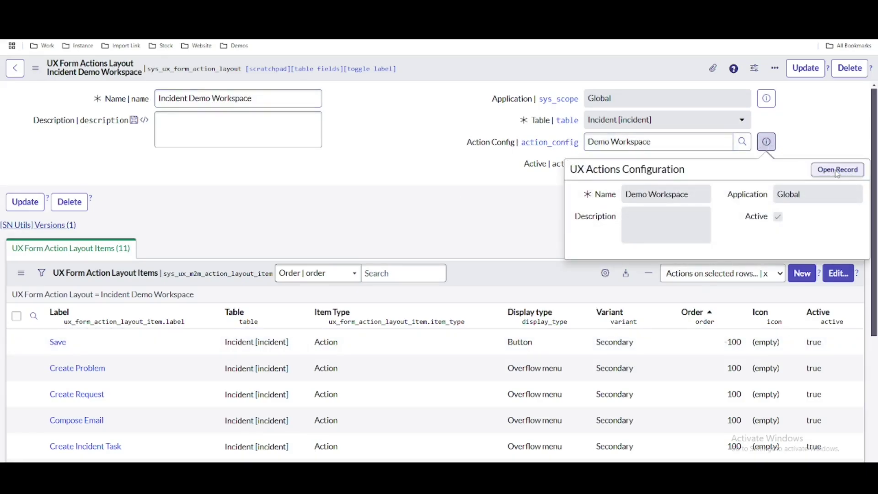
click(838, 171)
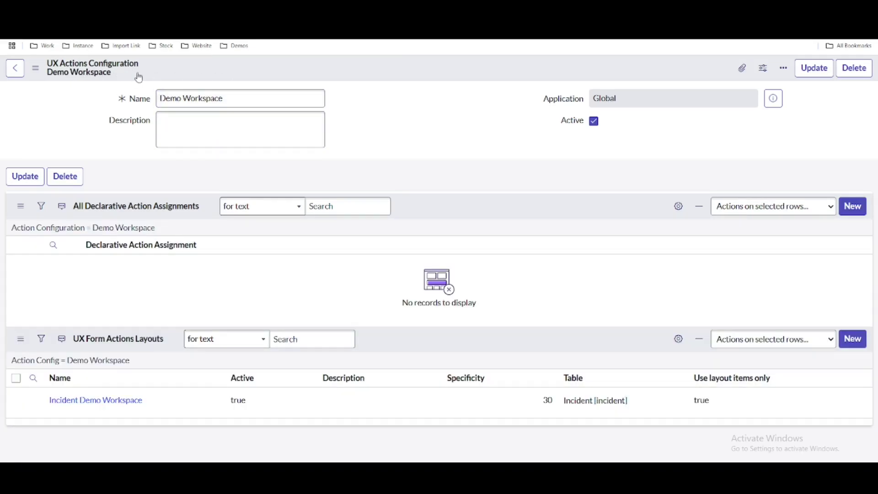
Check the UX Action Configuration line in the text editor notes, then return to the Demo Workspace record in the browser.
key(alt+Tab)
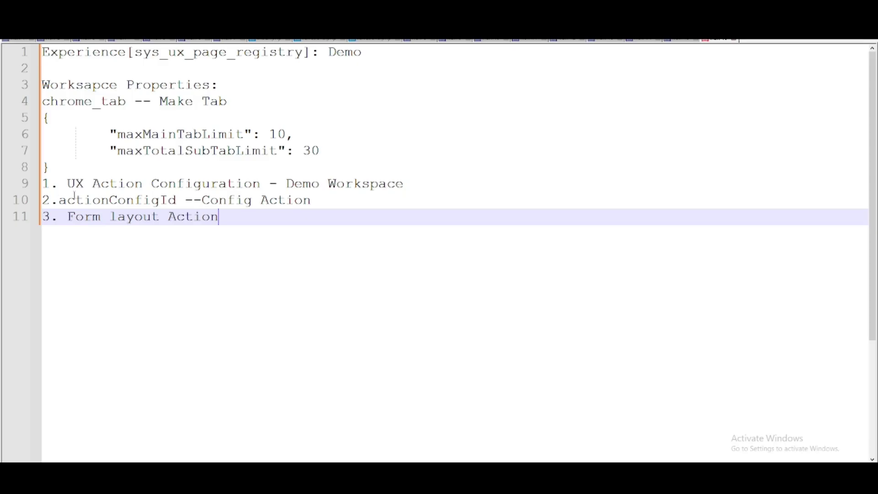
drag(68, 184, 405, 184)
key(alt+Tab)
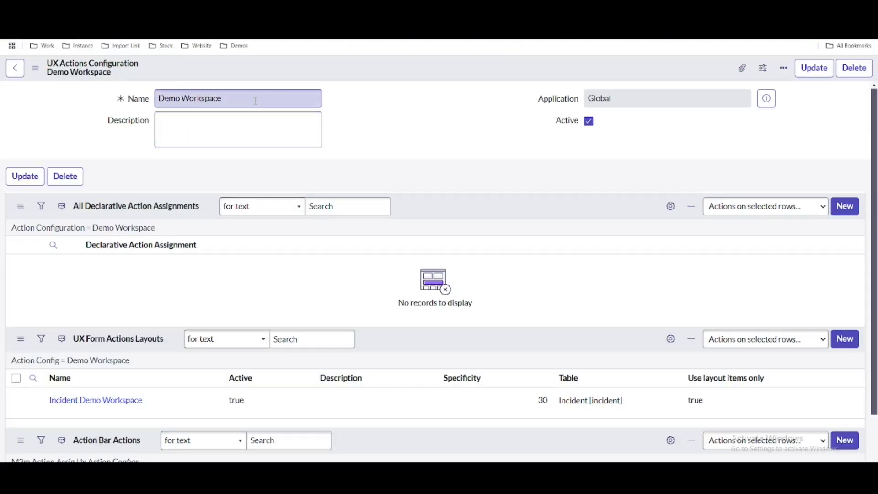
Switch to the text editor notes, add a space after "2." and append "(sys_id)" to the Config Action line.
key(alt+Tab)
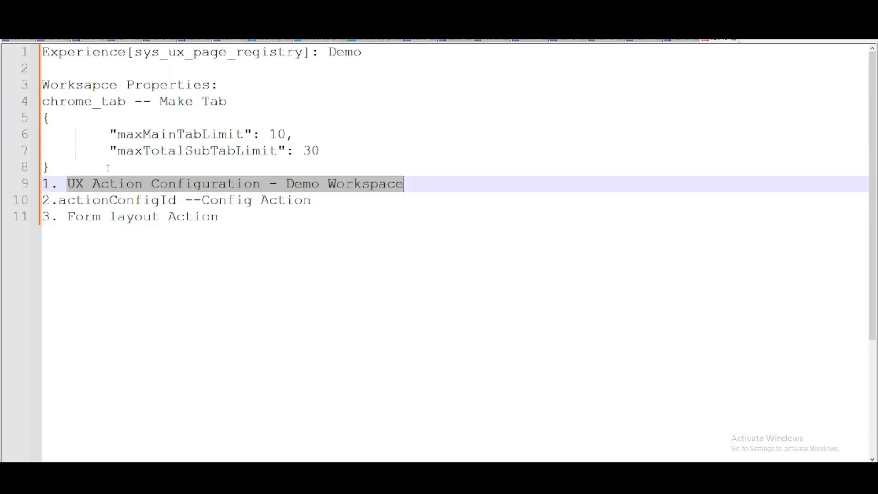
click(59, 200)
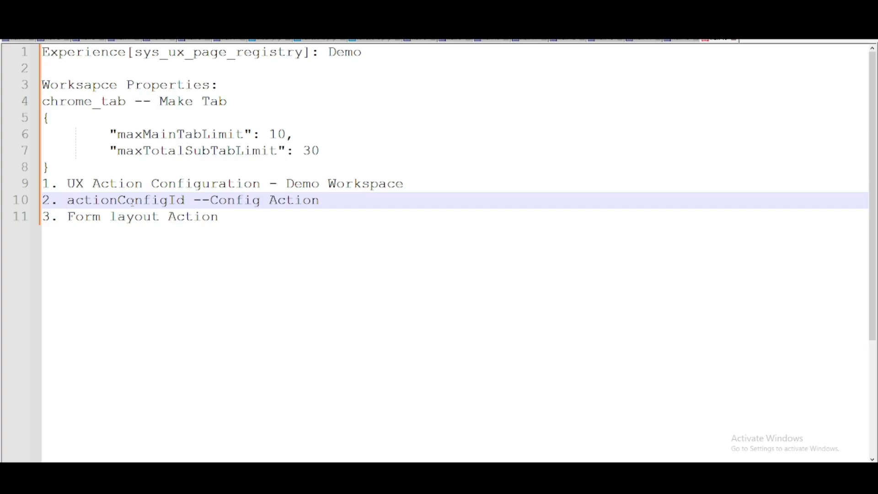
double_click(105, 185)
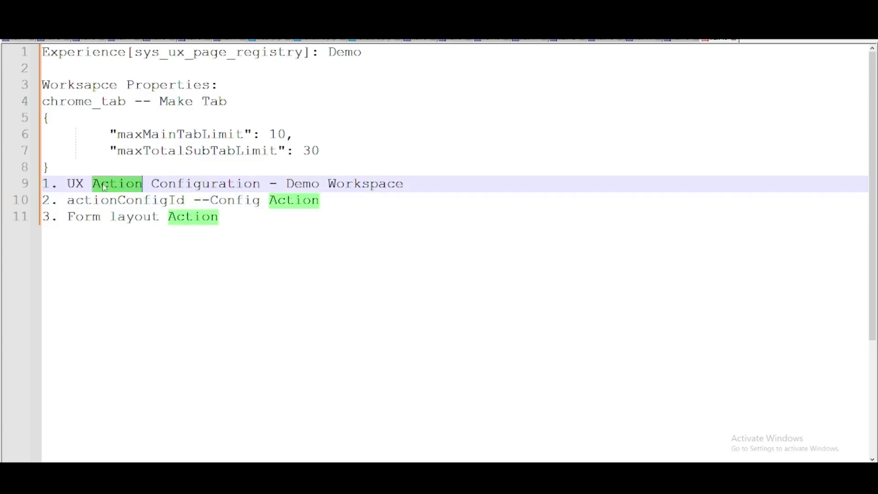
click(327, 197)
text((sy)
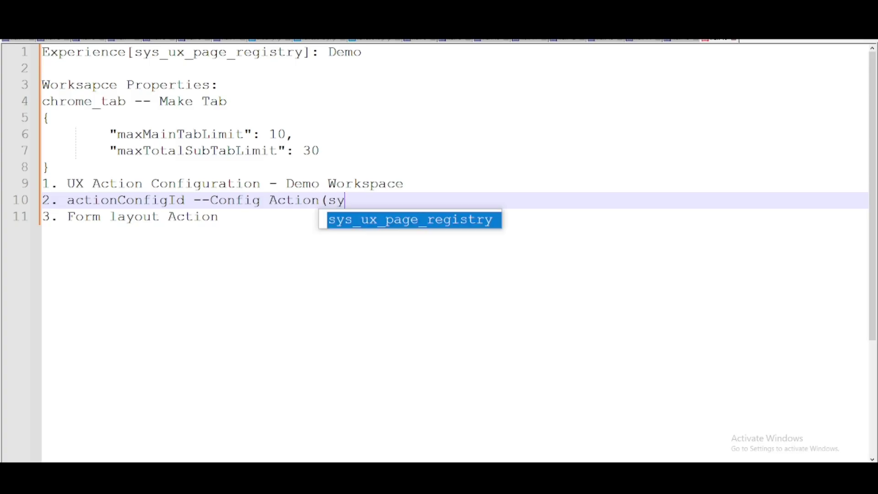
text(s_id))
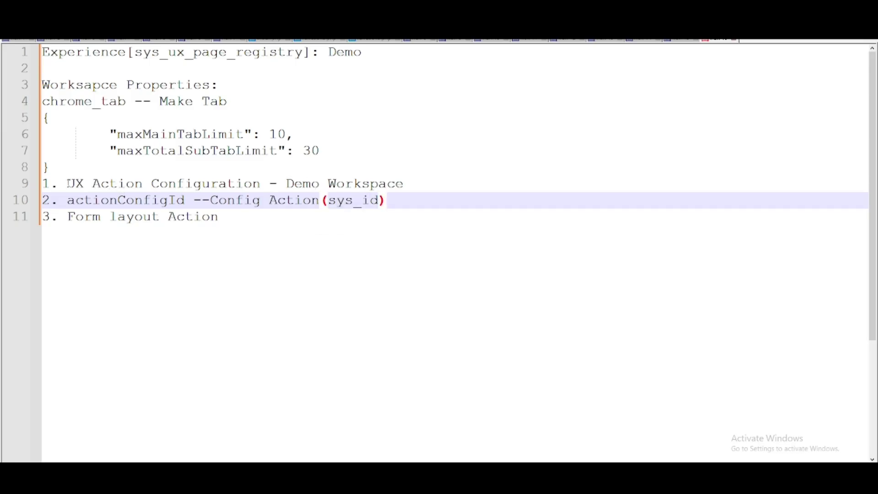
drag(68, 184, 253, 184)
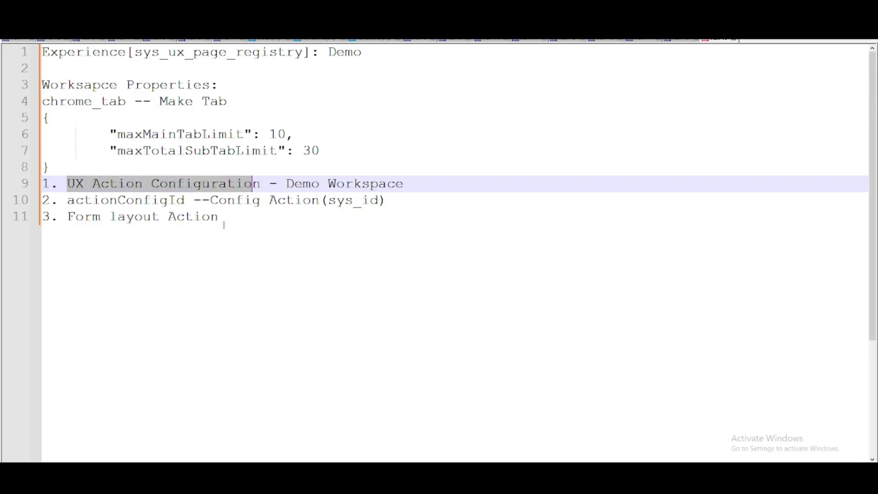
drag(223, 221, 71, 221)
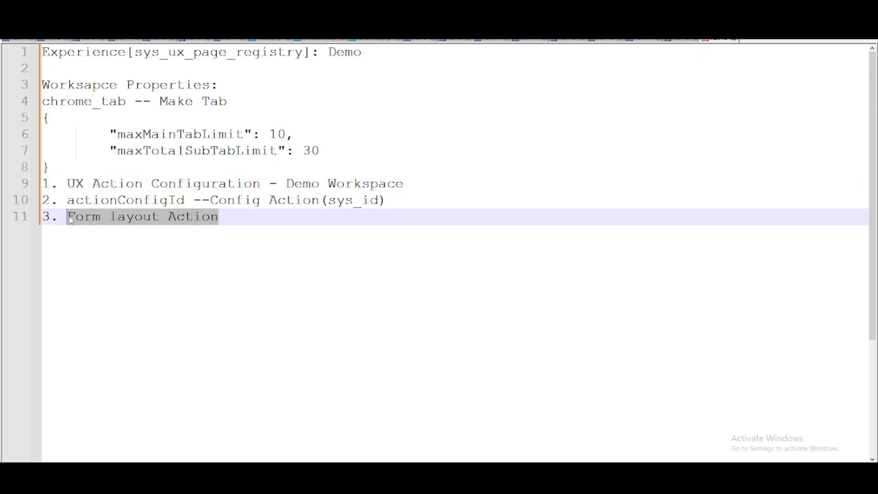
Return to the browser, open the Incident Demo Workspace form actions layout and review its UX Form Action Layout Items.
key(alt+Tab)
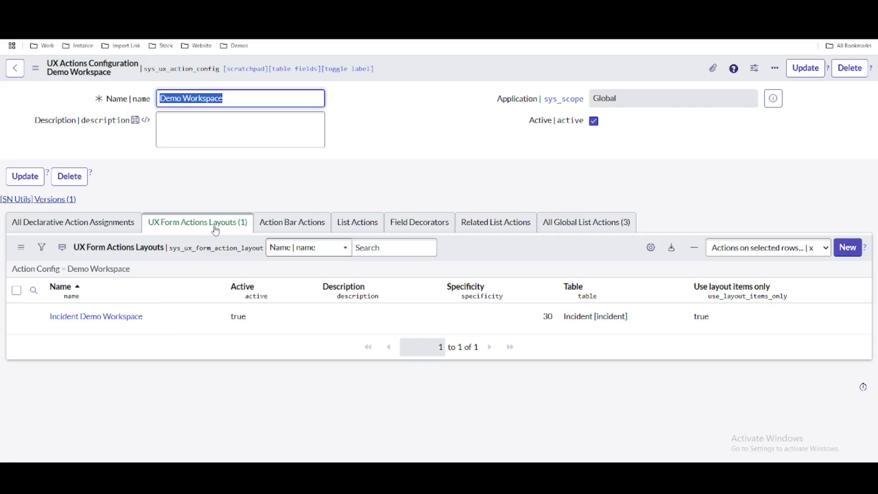
click(91, 319)
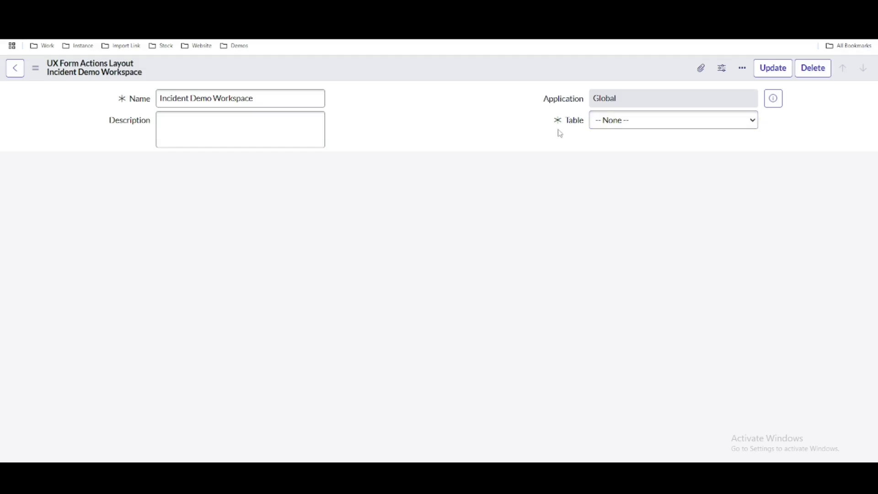
key(Down)
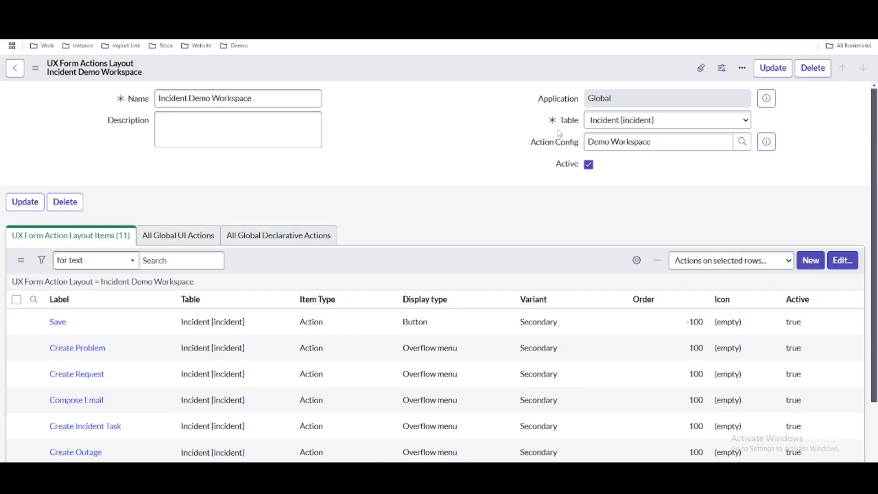
double_click(59, 247)
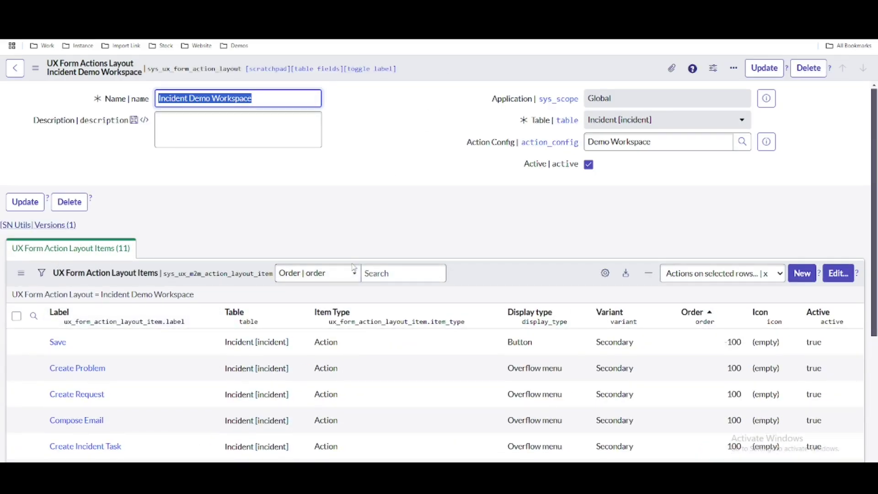
scroll(354, 267, down, 1)
scroll(354, 267, down, 4)
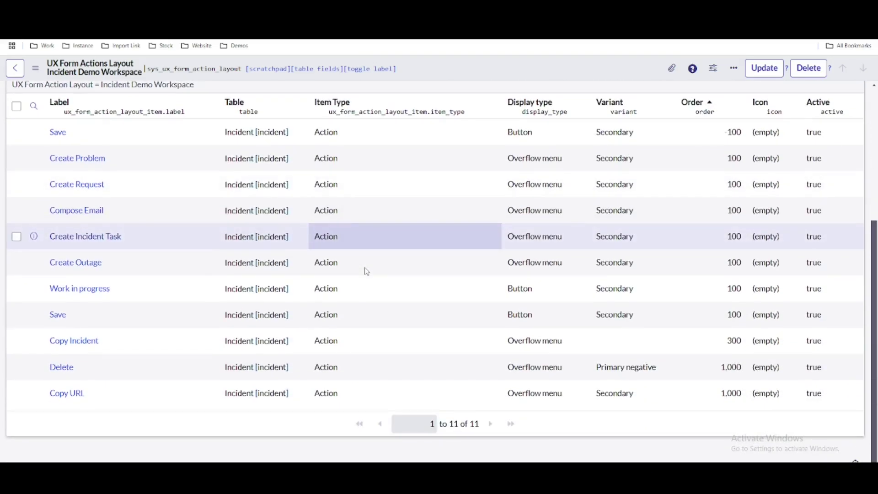
scroll(365, 270, up, 4)
scroll(358, 255, down, 5)
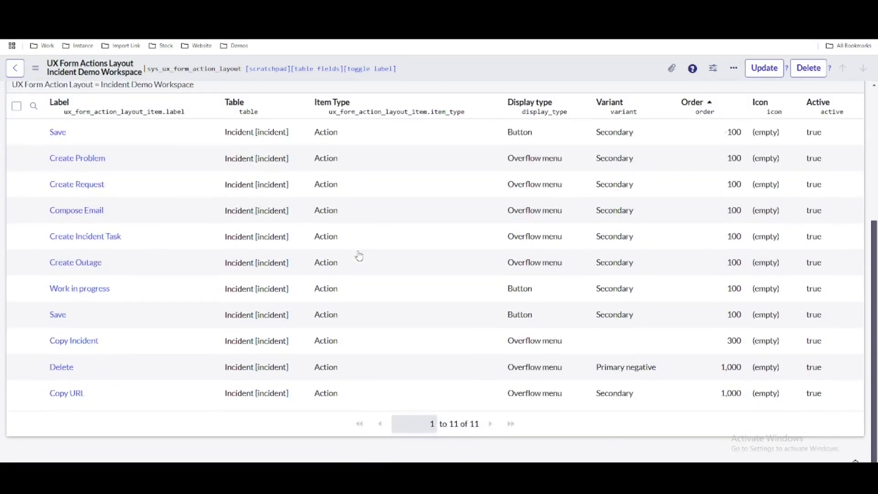
Check the additional actions offered on the open incident in the Demo workspace, then return to the Incident Demo Workspace form actions layout.
scroll(359, 255, up, 6)
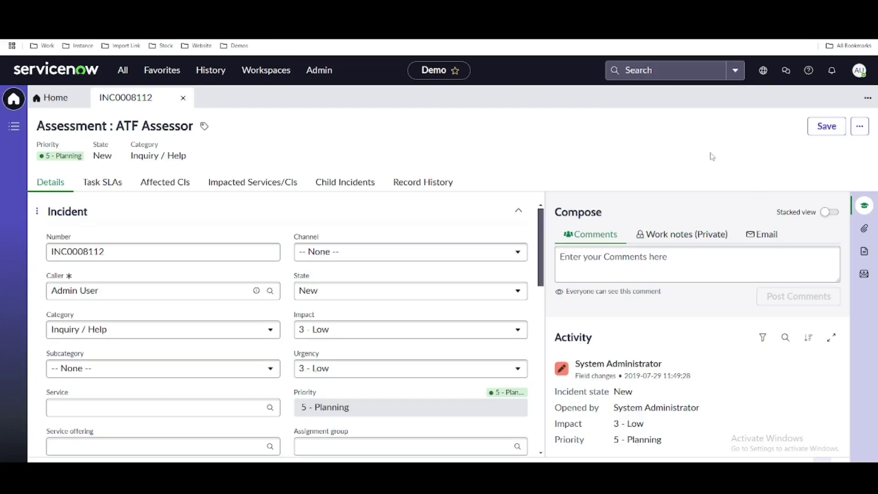
click(864, 127)
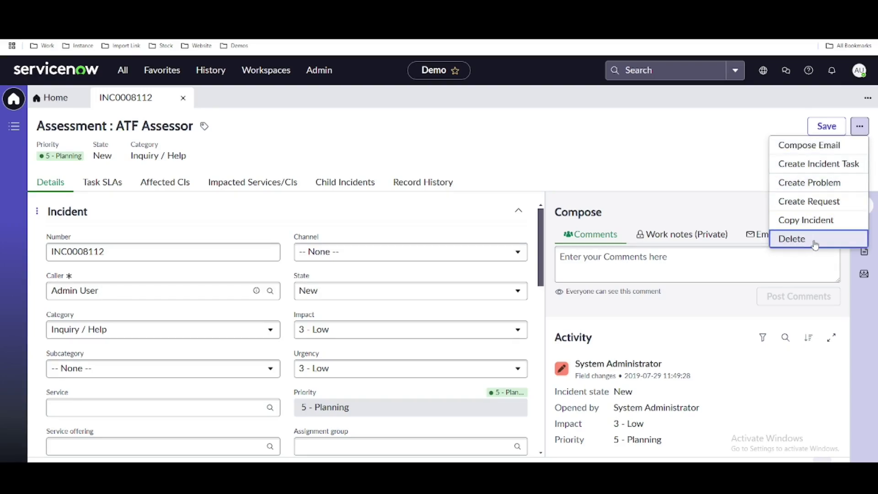
click(521, 124)
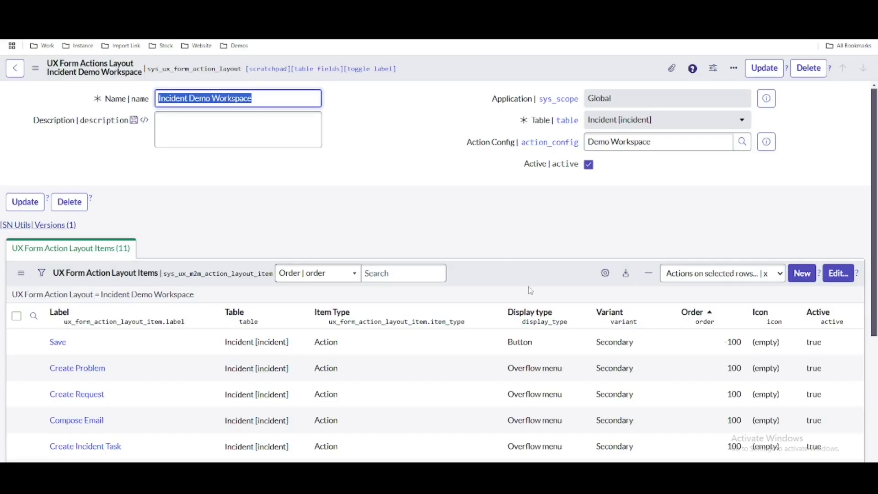
Remove the Delete action from the Incident Demo Workspace layout's UX Form Action Layout Items and save the member list.
scroll(531, 291, down, 2)
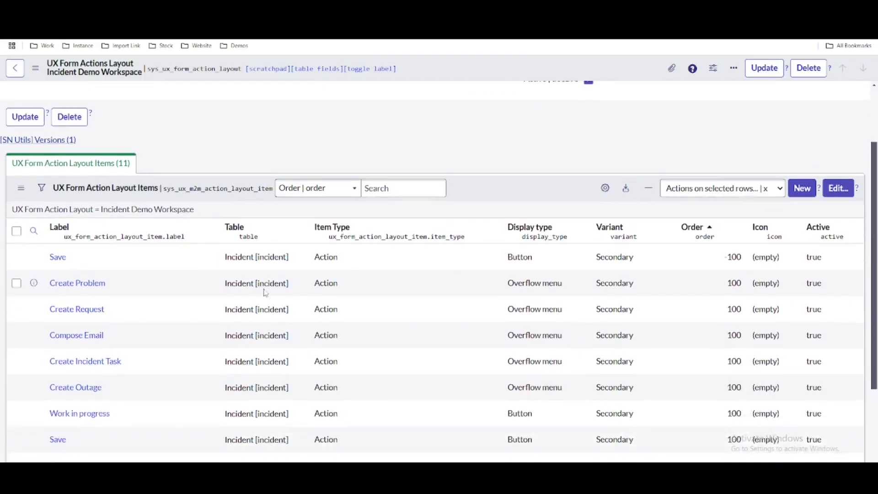
scroll(99, 212, down, 2)
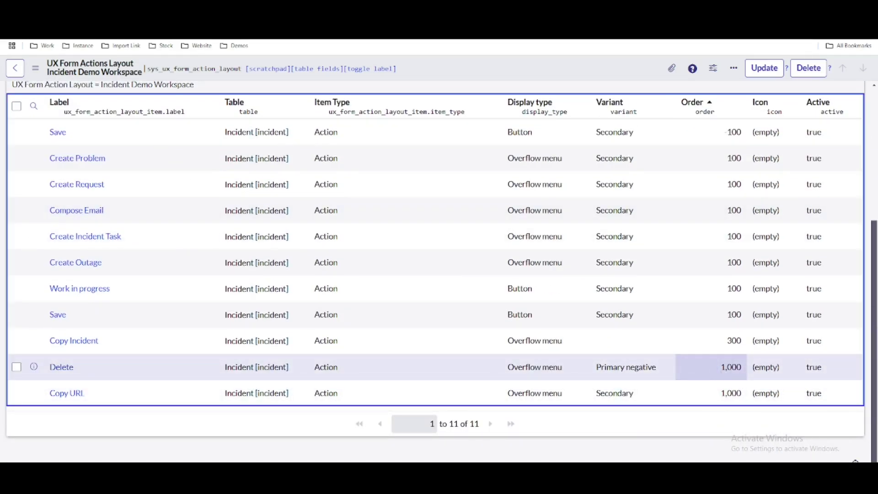
double_click(731, 368)
scroll(710, 313, up, 2)
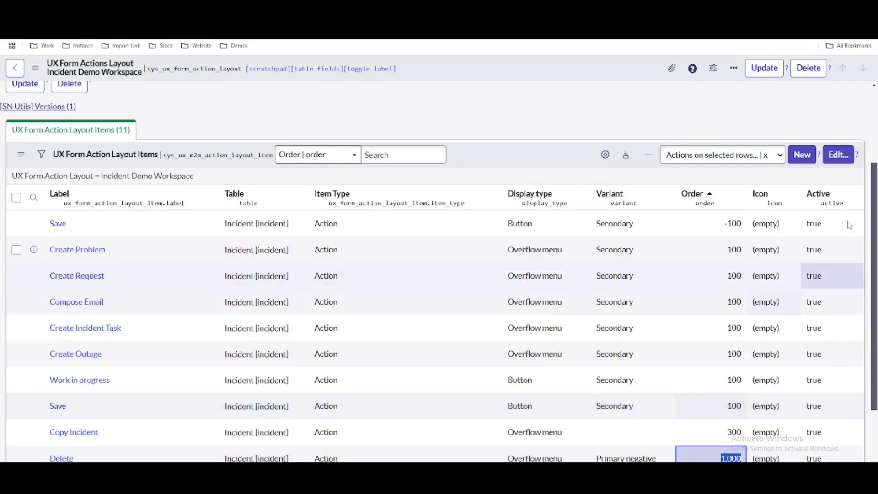
click(839, 157)
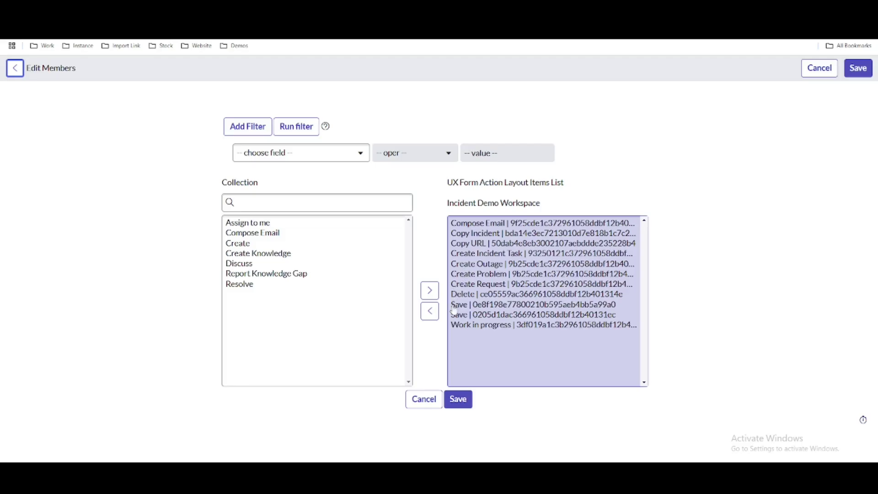
click(461, 296)
double_click(461, 297)
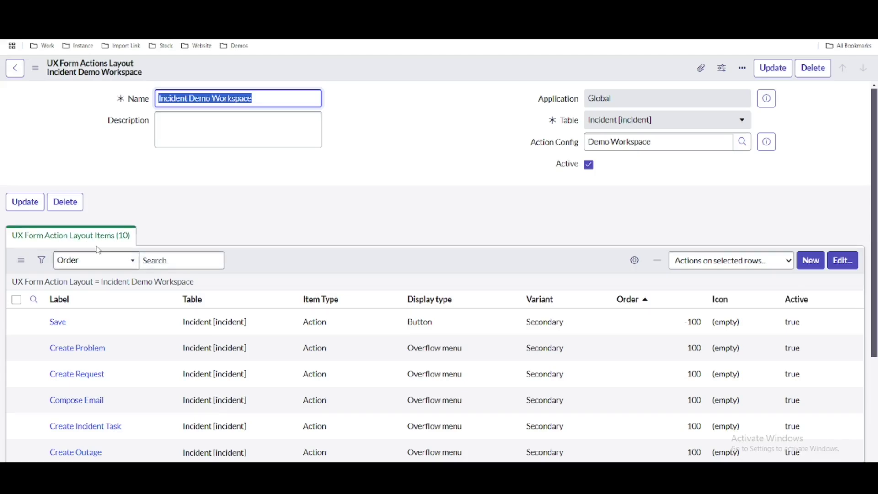
Review the Incident Demo Workspace layout's items and Action Config, and remove the Work in progress item from the layout.
double_click(96, 251)
scroll(387, 235, down, 4)
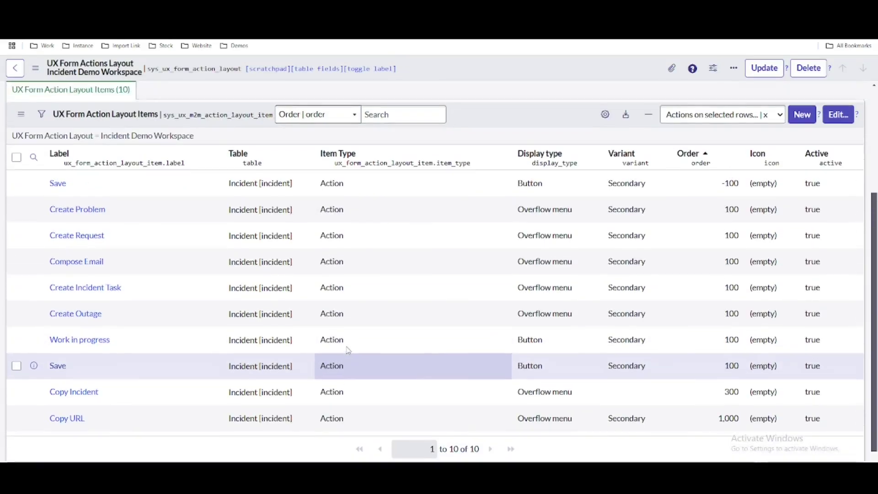
scroll(361, 350, up, 4)
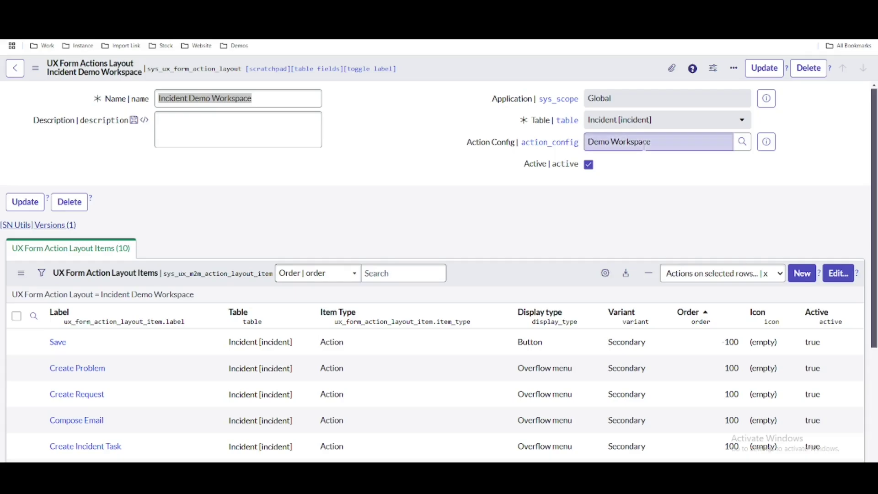
drag(653, 142, 586, 142)
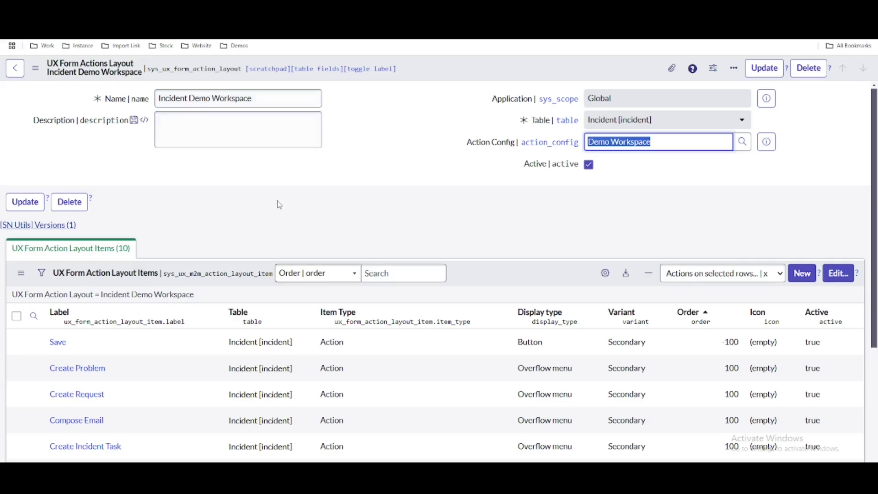
click(98, 294)
scroll(410, 213, down, 3)
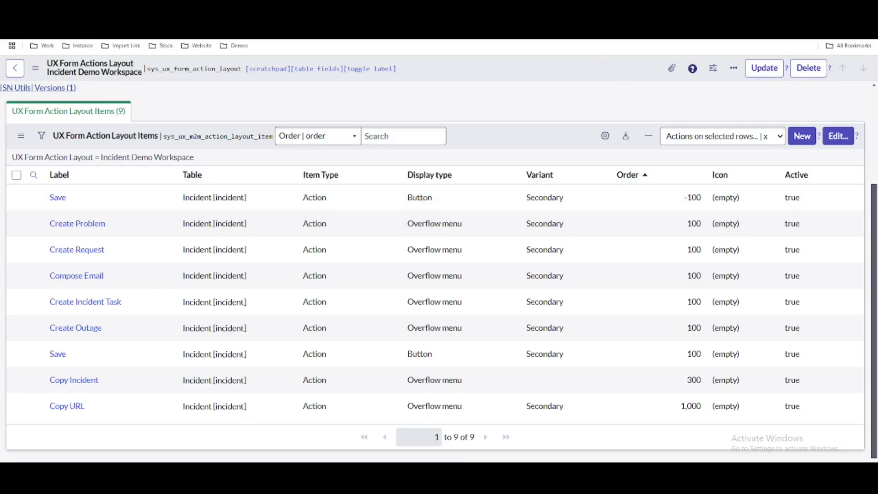
View the Work in progress UI Action record, then return to the layout and start a new UX Form Actions Layout Item.
click(765, 68)
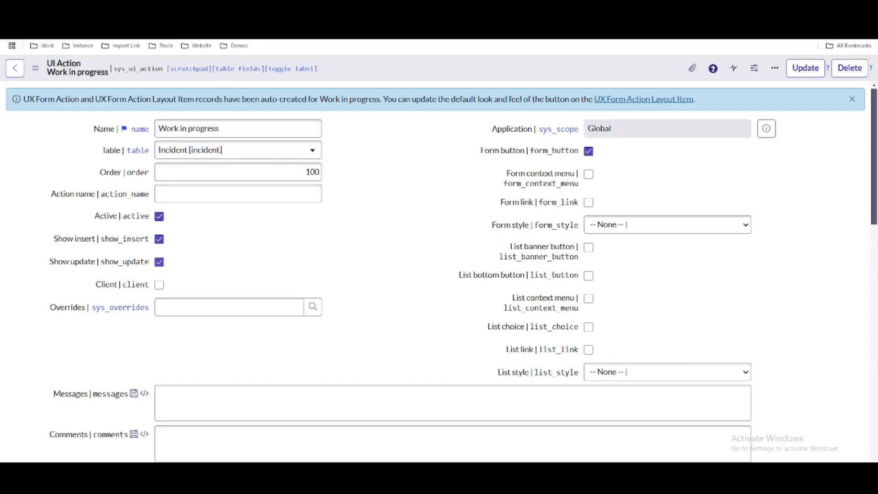
key(alt+Left)
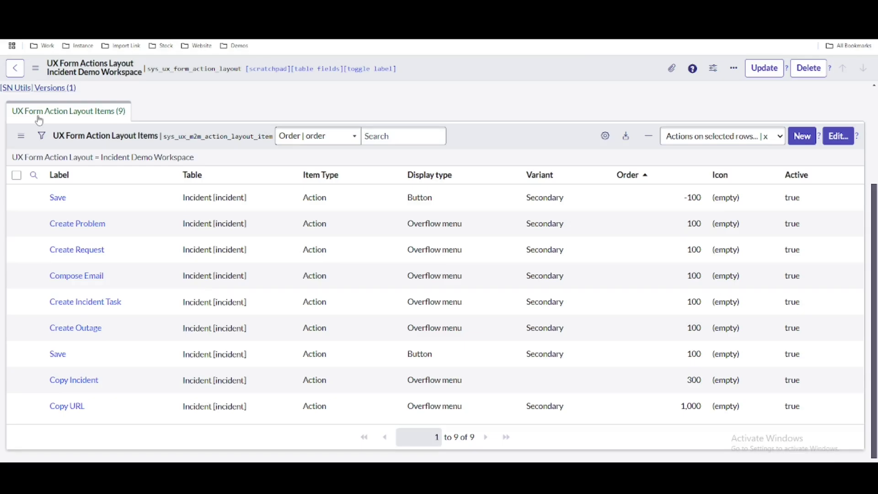
click(803, 146)
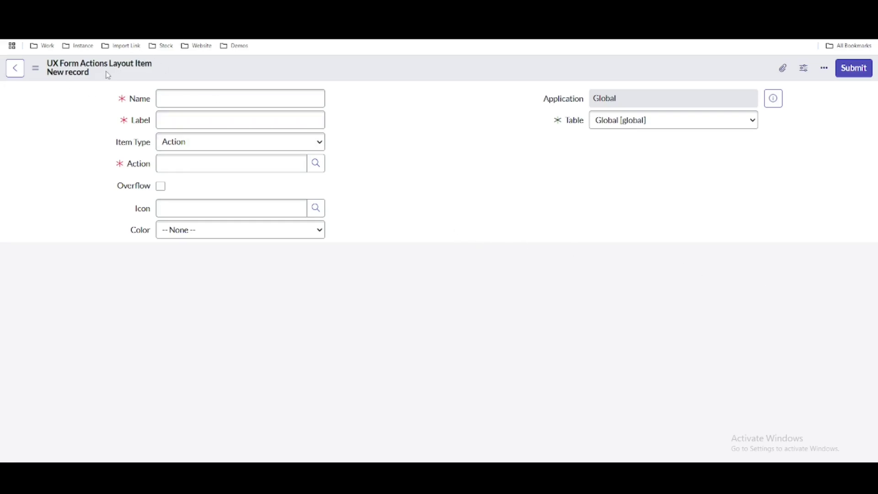
Switch to the text editor notes, add the line "4. Form Action Layout Item -" below the third entry, and return to the browser.
key(alt+Tab)
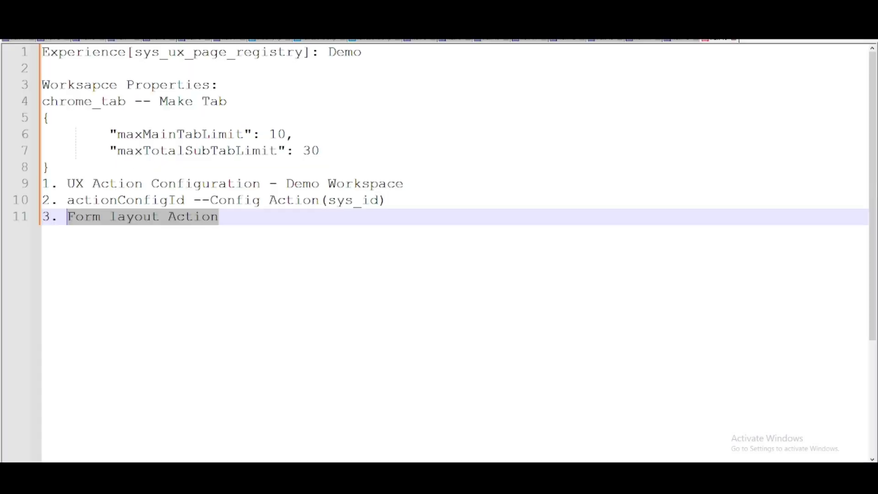
click(255, 218)
key(Return)
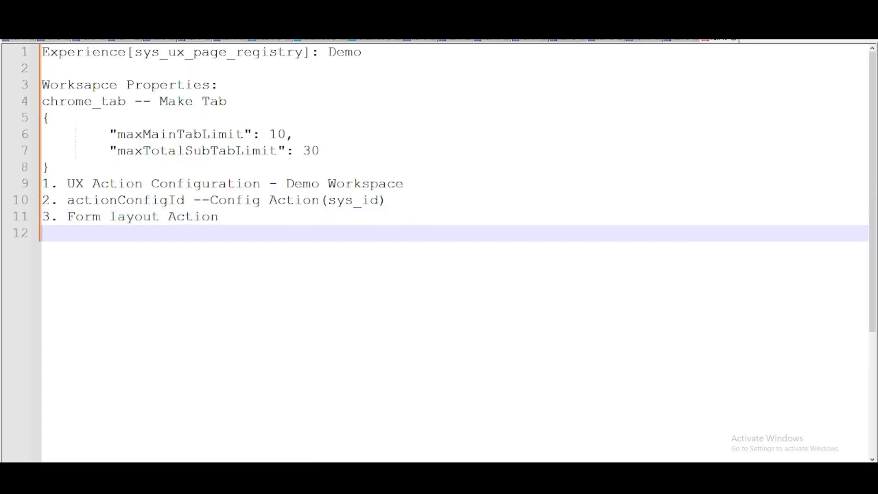
text(4. Form)
key(alt+Tab)
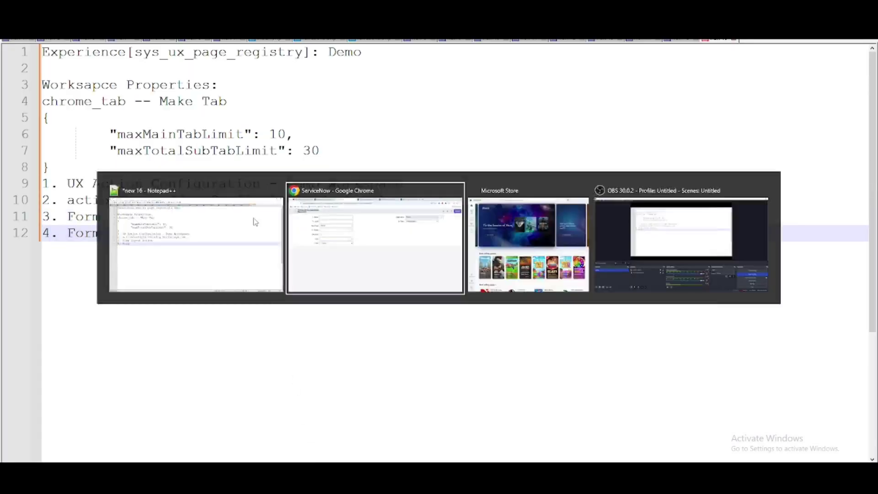
text(Action Lay)
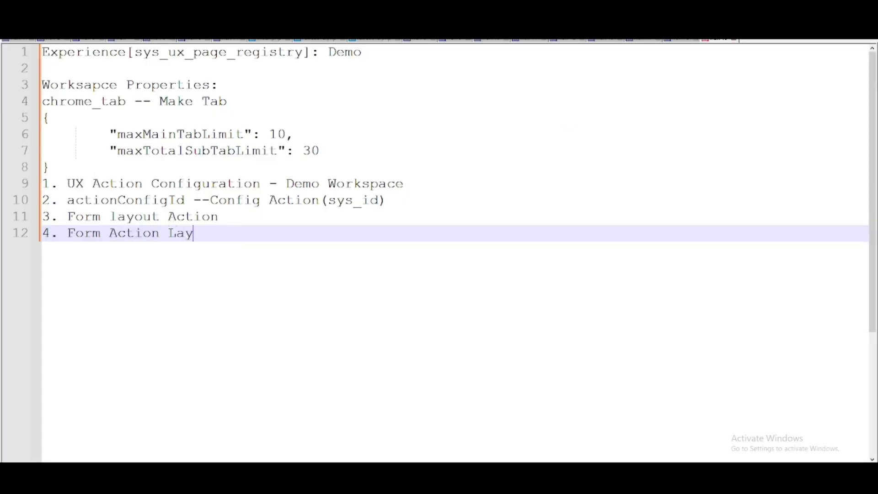
text(out Item -)
key(alt+Tab)
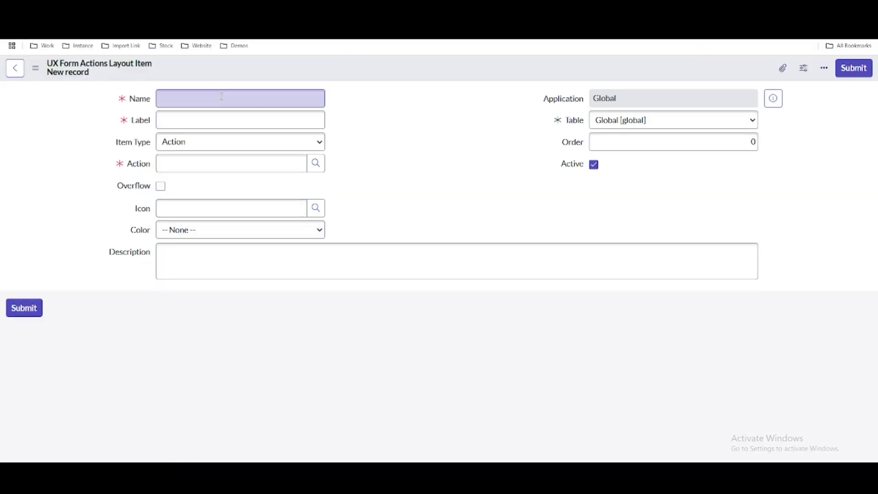
Set both the name and label of the new layout item to Working Progress, with Action as its item type.
click(222, 97)
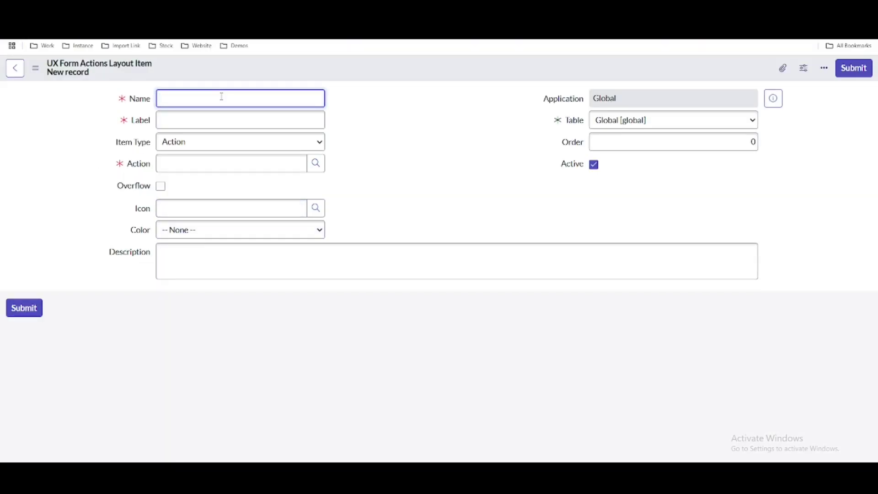
text(Working Progress)
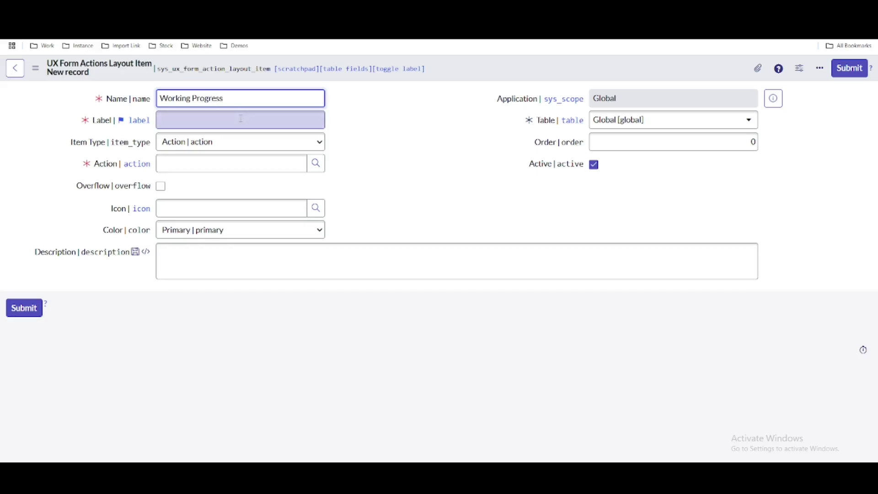
key(ctrl+a)
key(ctrl+c)
click(242, 118)
key(ctrl+v)
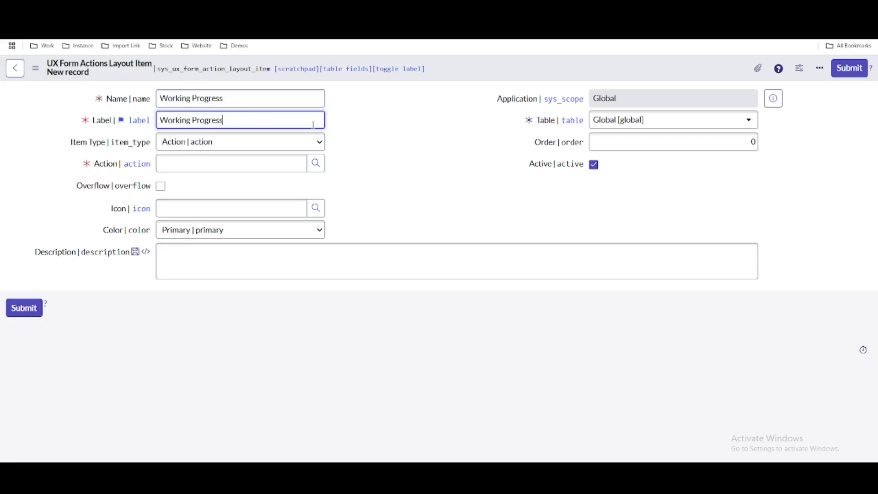
click(391, 126)
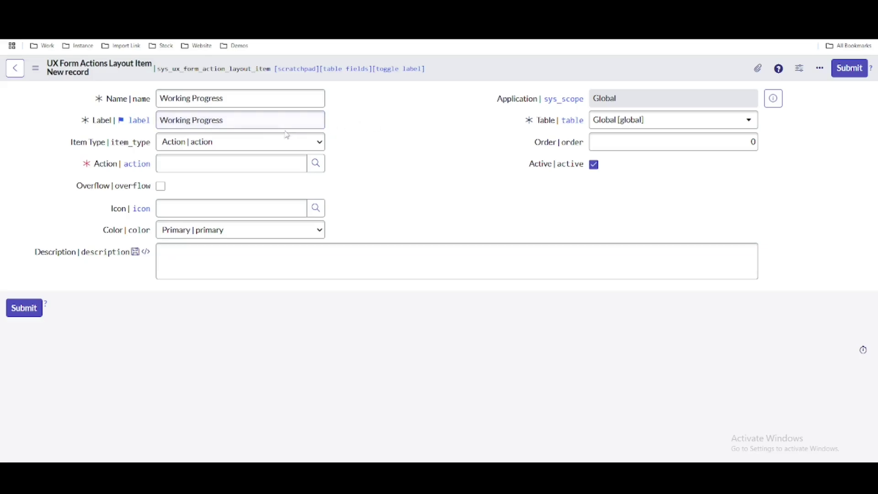
click(237, 142)
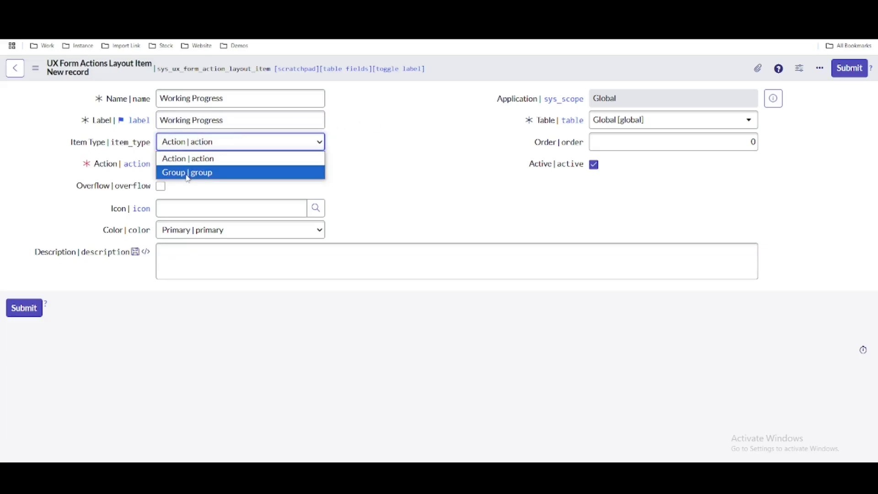
click(190, 159)
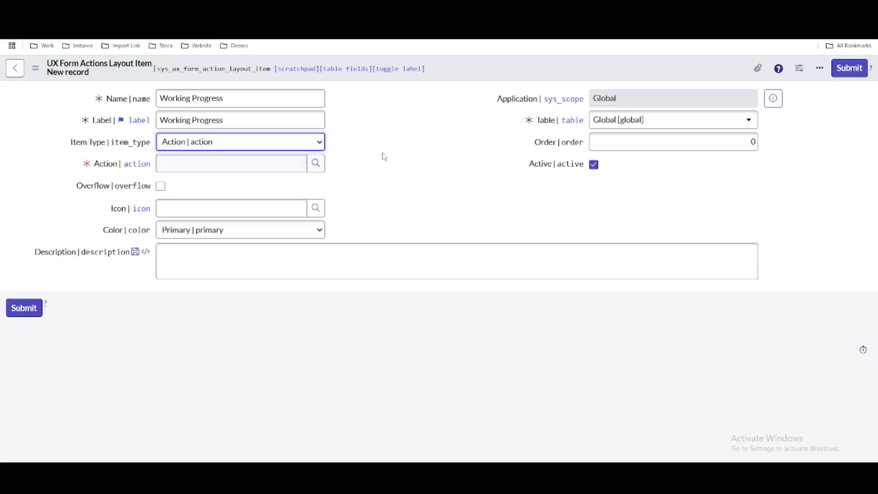
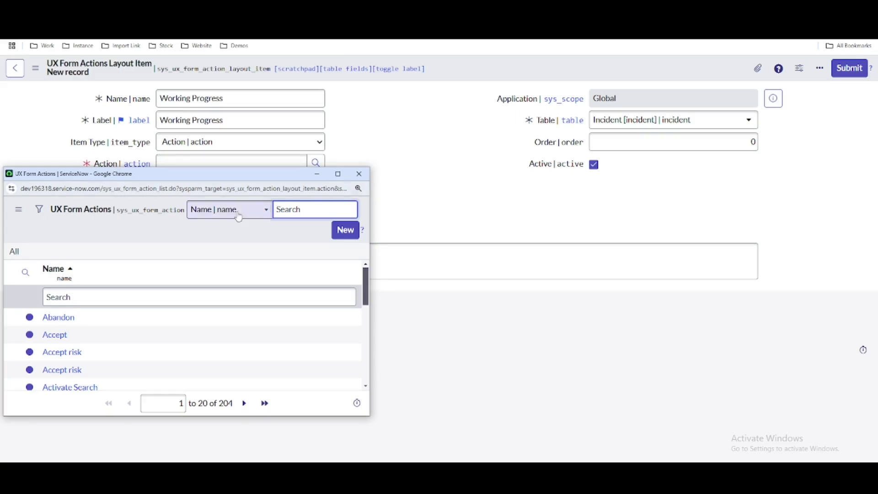
Start a new UX Form Action for the layout item, named Working Progress with UI Action as its action type.
click(348, 235)
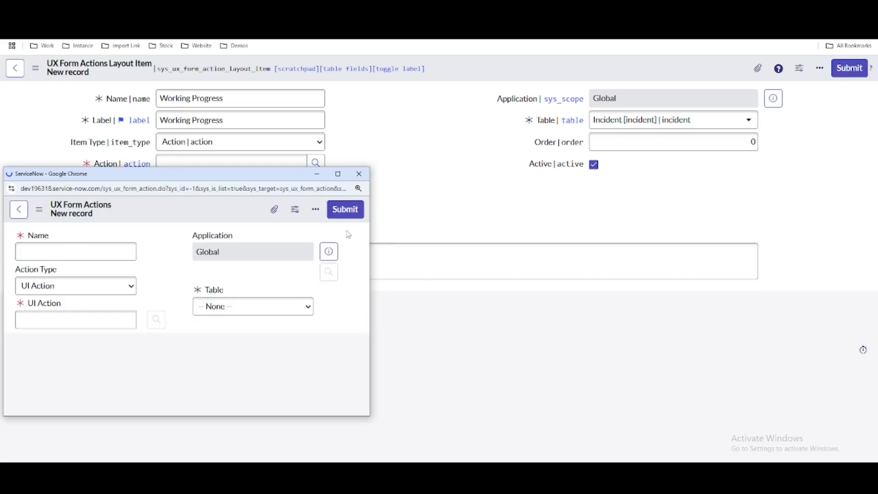
click(109, 247)
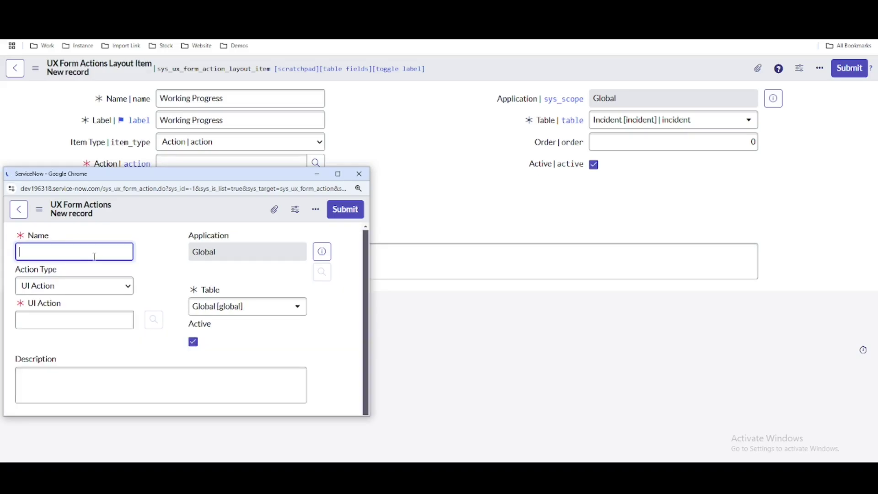
drag(185, 180, 405, 142)
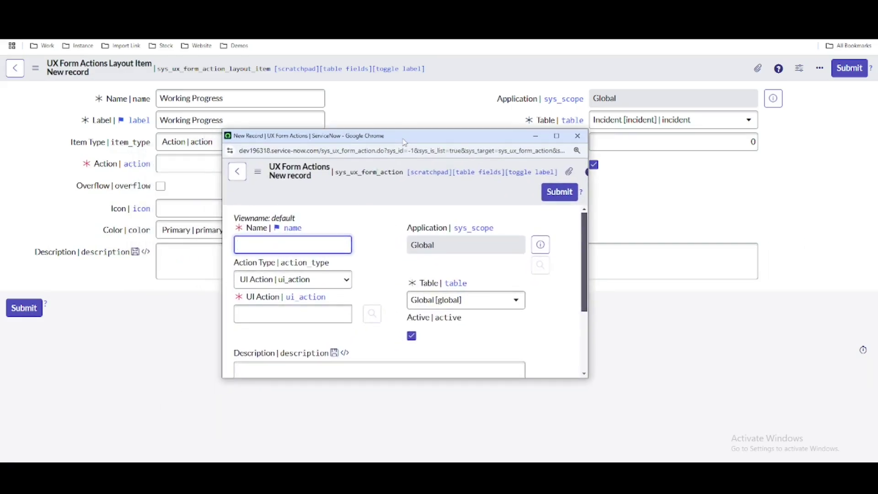
text(Working Progress)
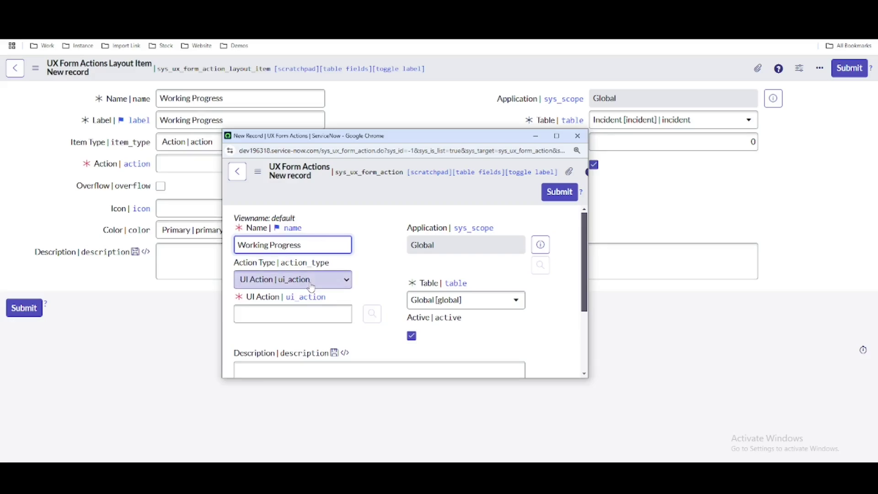
click(313, 289)
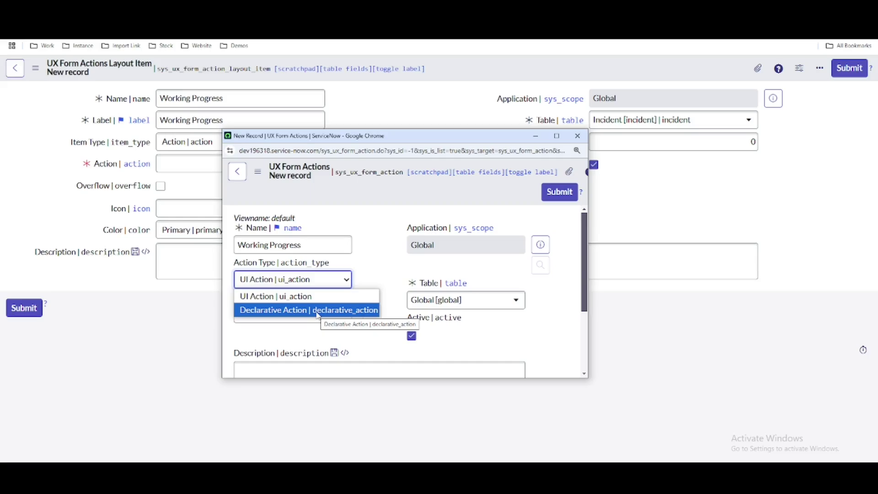
click(362, 277)
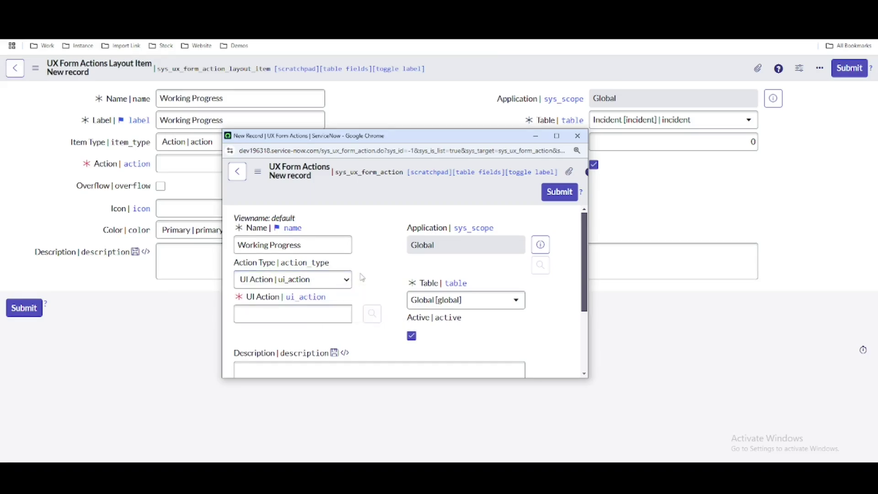
Set the table of the new UX Form Action to Incident [incident].
click(439, 304)
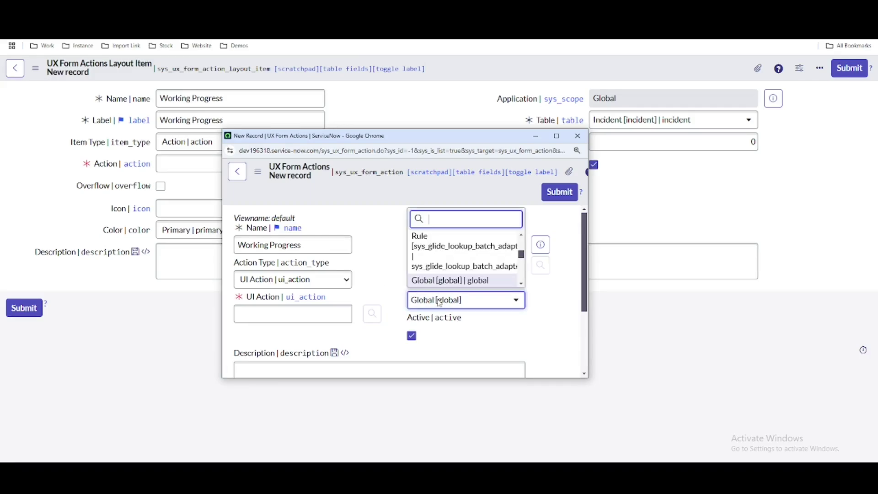
text(incident)
click(457, 237)
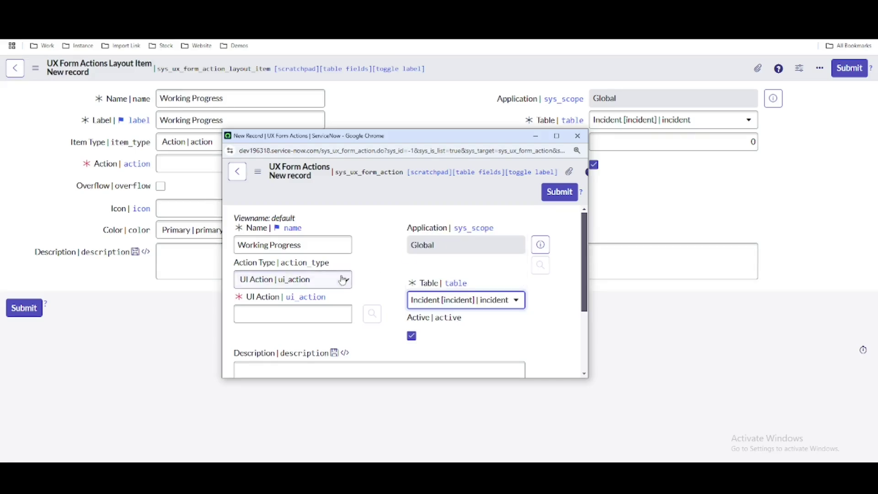
Set the UI Action of the new UX Form Action to Work in progress and submit the record.
click(303, 311)
text(work)
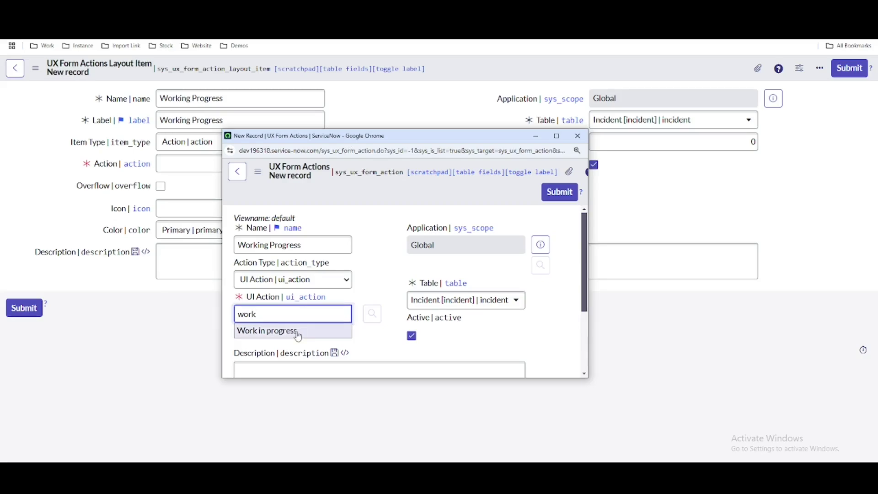
click(299, 332)
key(shift+Tab)
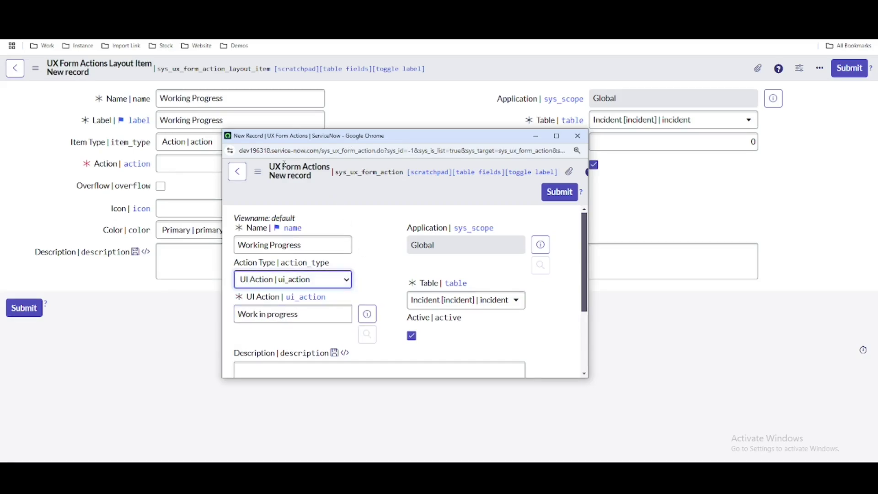
click(285, 165)
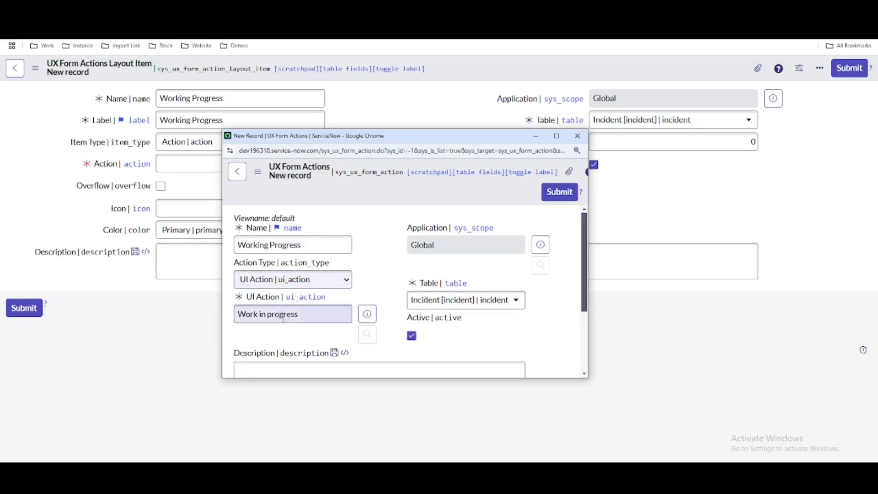
click(563, 196)
Switch to the text editor notes and add the line "5. Form Action - Select out Ui Action" below the fourth entry.
key(alt+Tab)
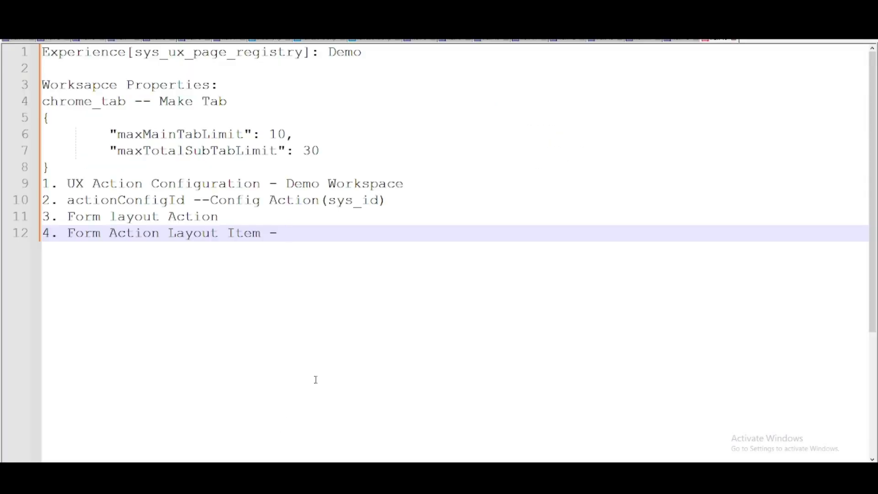
key(Return)
text(5. Form Action)
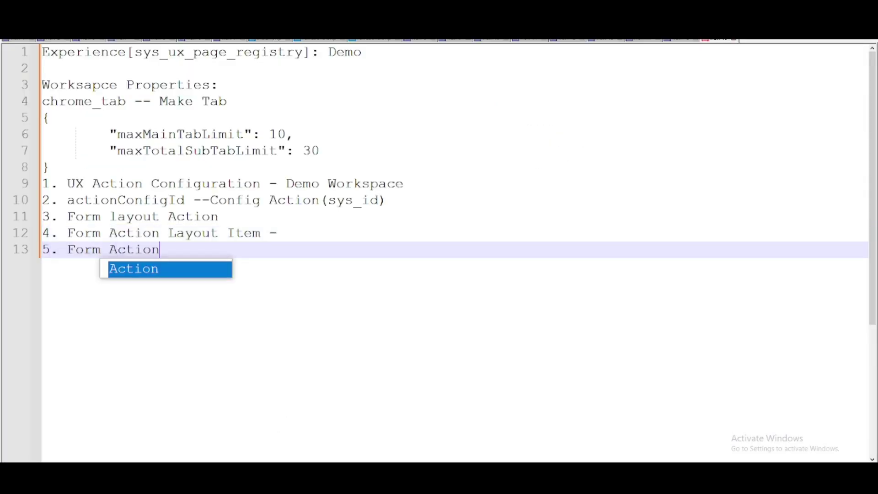
text( - Select out Ui Action)
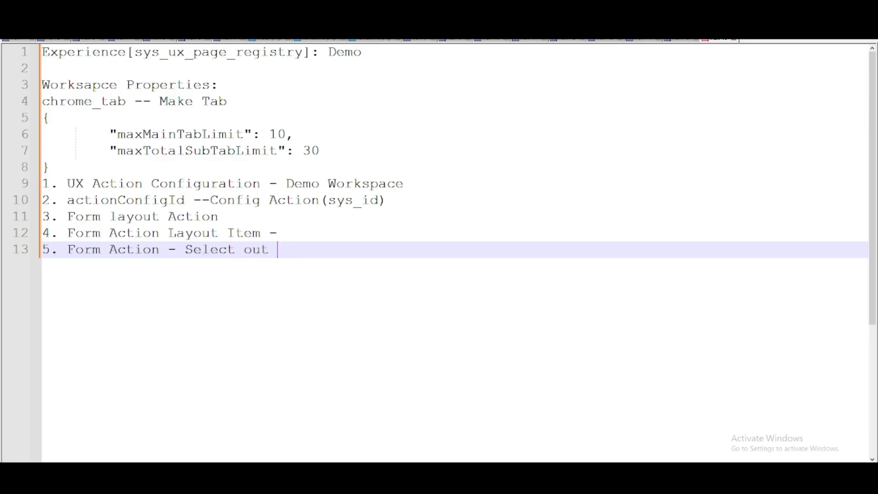
key(Return)
key(Return)
Return to the browser and submit the new Working Progress layout item.
key(alt+Tab)
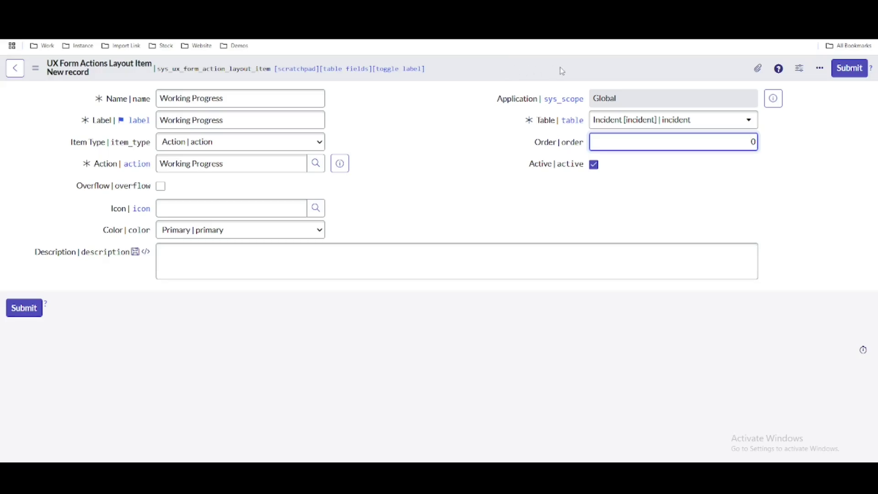
click(848, 69)
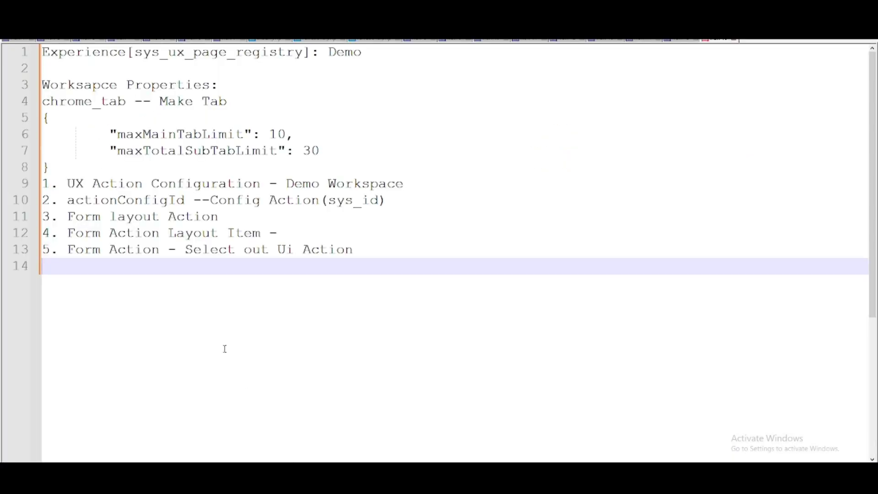
Review the numbered steps in the text editor notes, from UX Action Configuration through Form Action.
drag(75, 184, 269, 183)
click(424, 183)
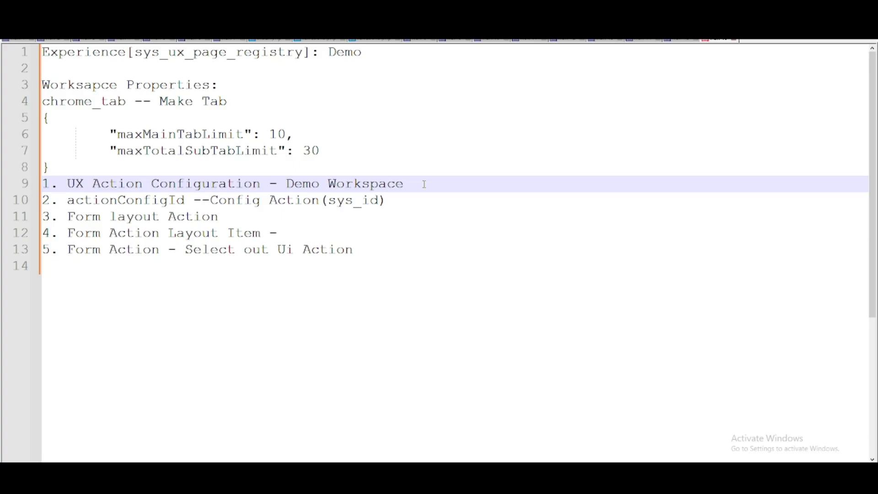
drag(424, 183, 65, 184)
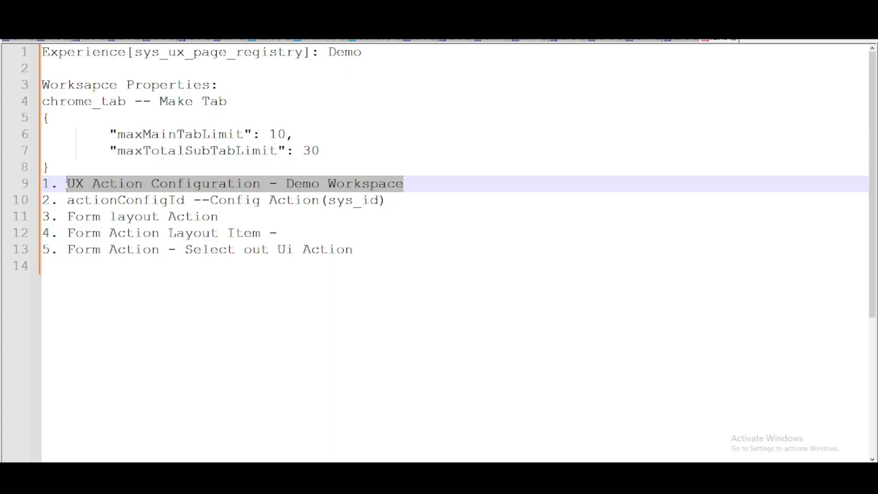
double_click(145, 202)
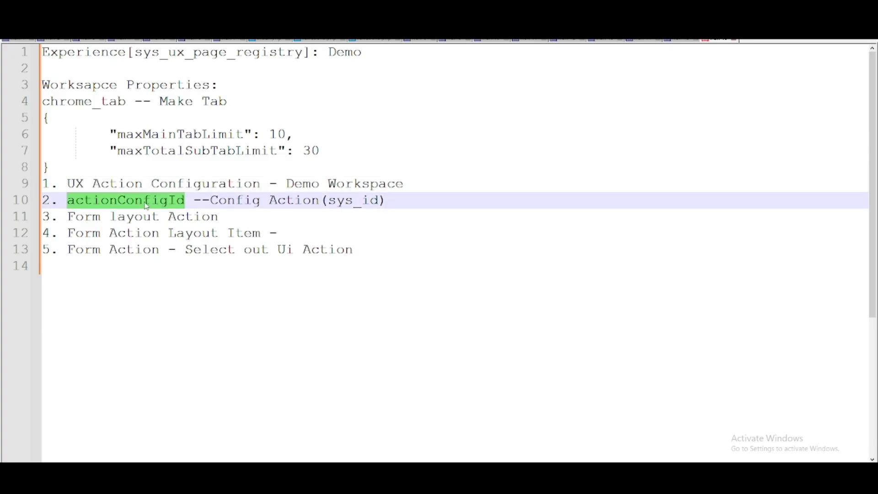
double_click(108, 184)
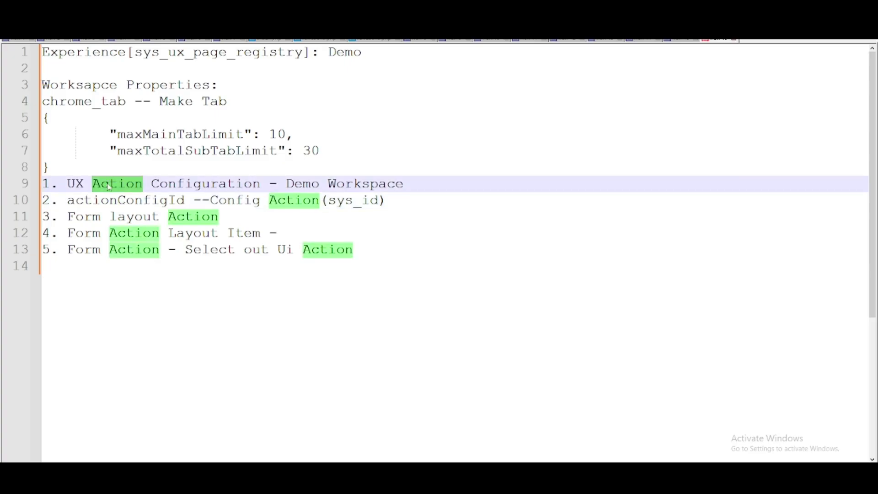
double_click(126, 201)
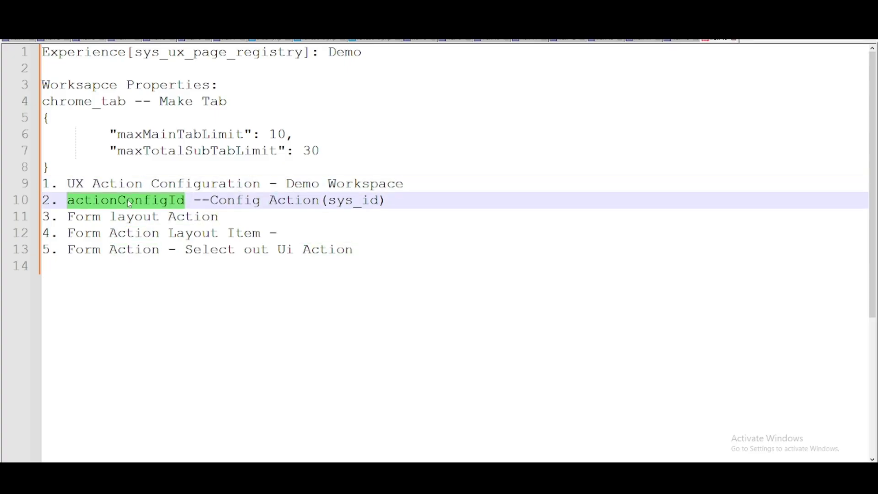
drag(66, 184, 260, 184)
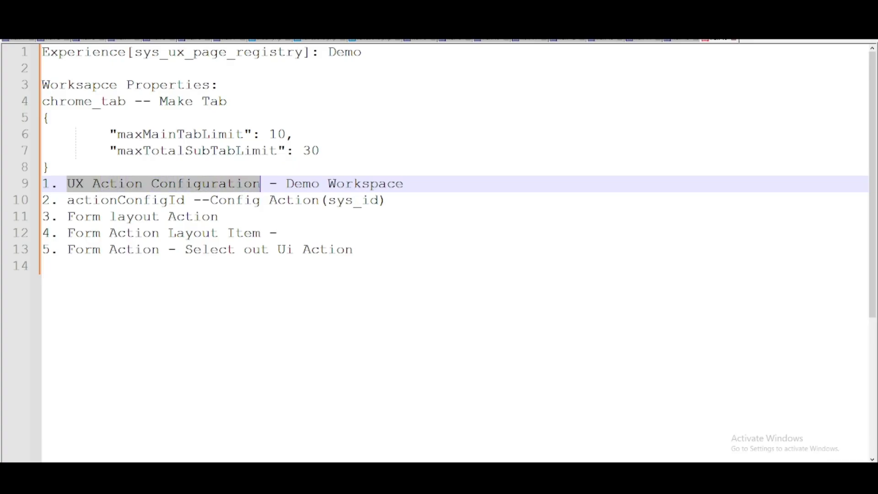
drag(229, 216, 69, 216)
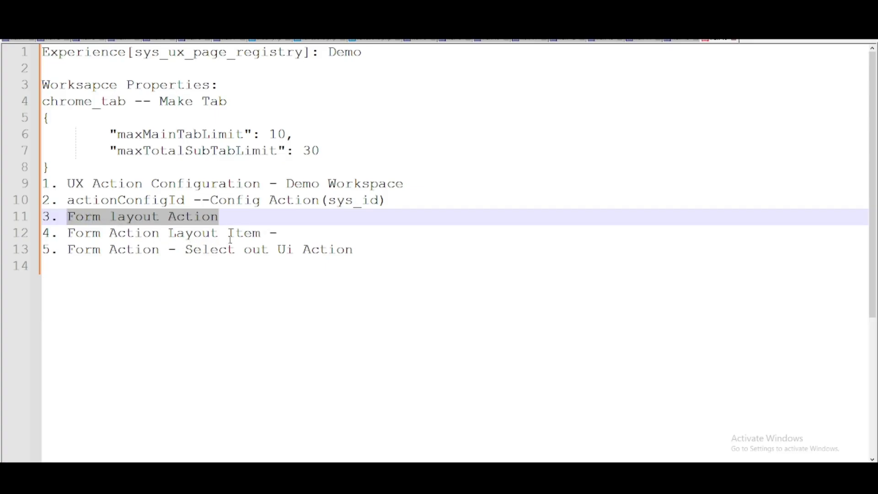
drag(261, 233, 161, 249)
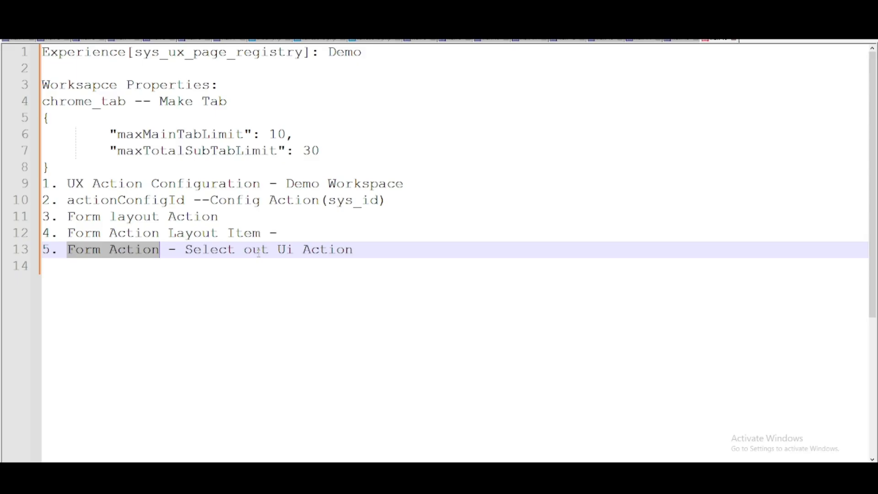
Return to the browser and examine the Working Progress entry among the layout items of the Incident Demo Workspace layout.
key(alt+Tab)
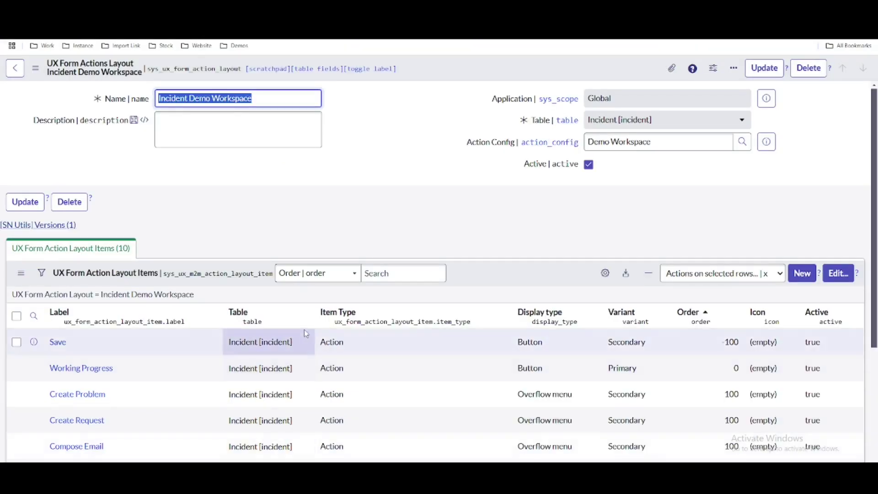
scroll(306, 328, down, 5)
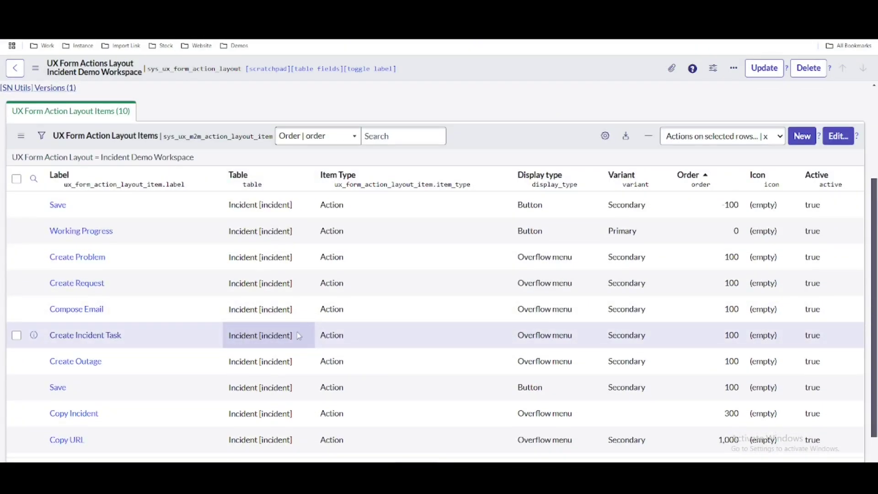
scroll(298, 336, down, 1)
drag(130, 186, 48, 186)
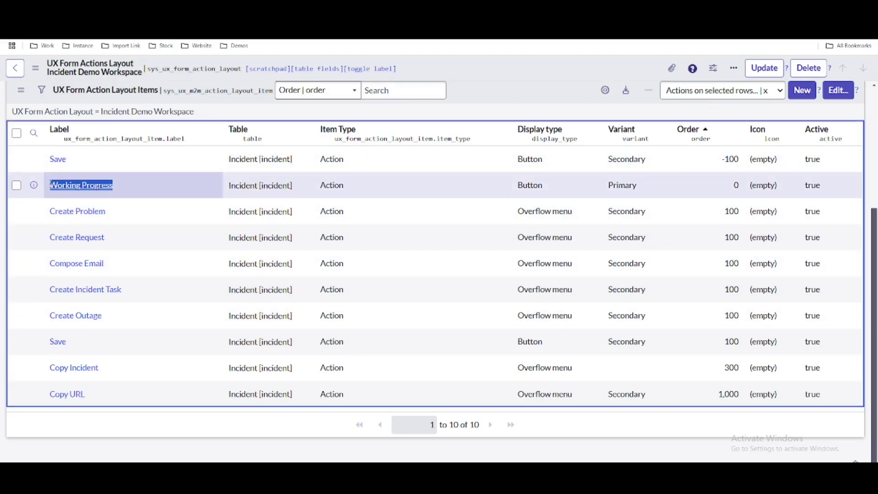
scroll(57, 228, up, 3)
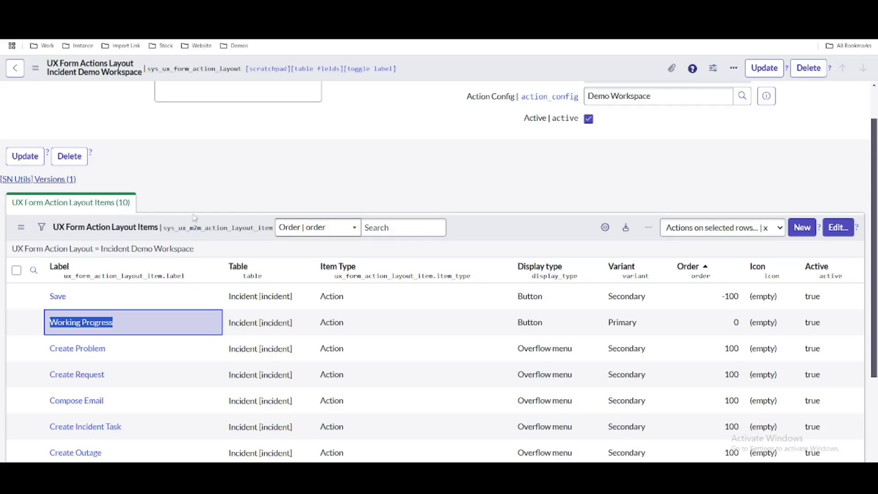
scroll(191, 216, up, 1)
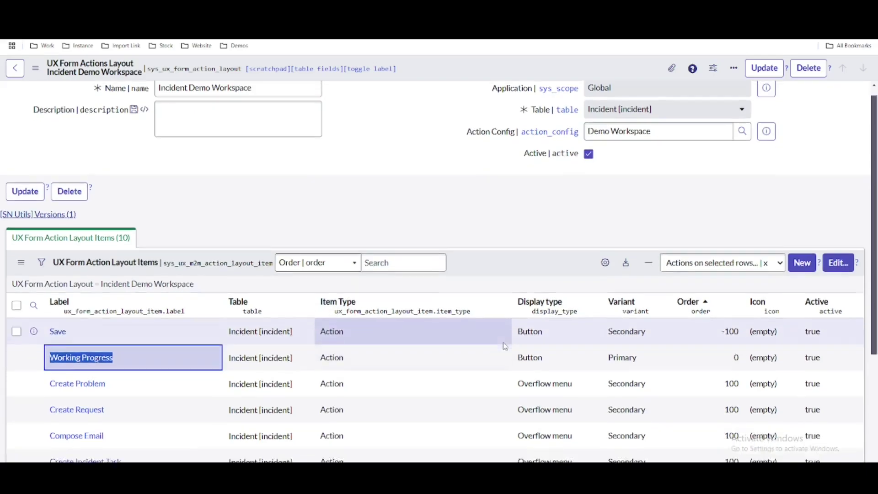
scroll(503, 342, down, 4)
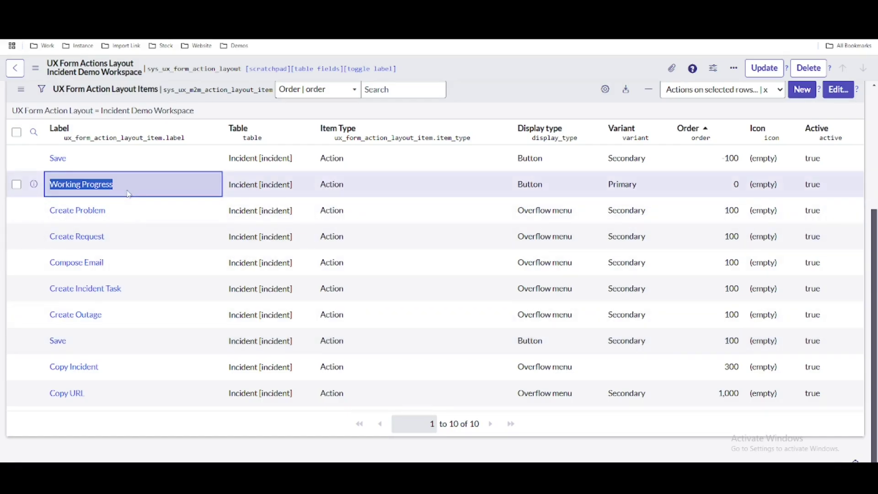
Set the order of the Working Progress layout item to 300, refresh the list, and reload the open incident in the Demo workspace.
click(720, 190)
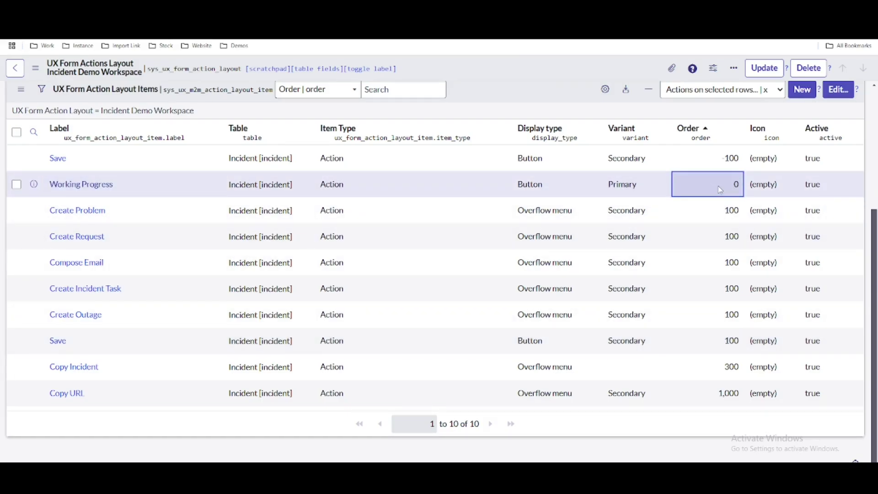
double_click(720, 186)
text(300)
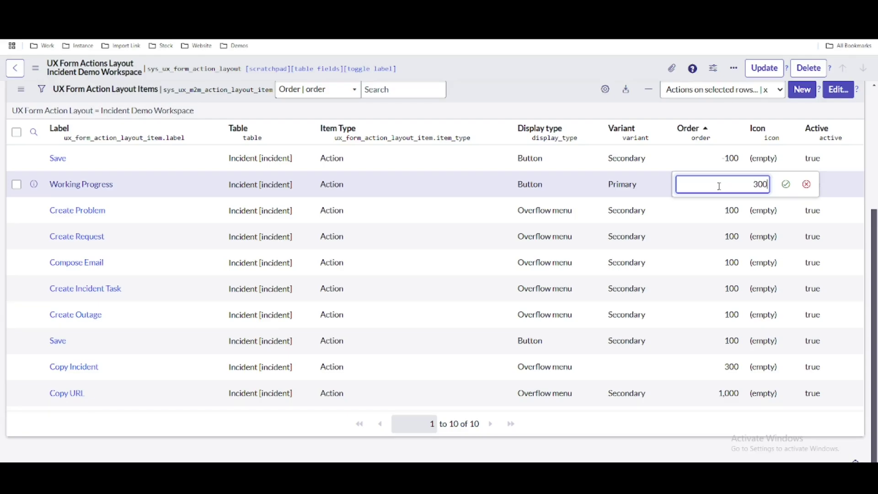
key(Return)
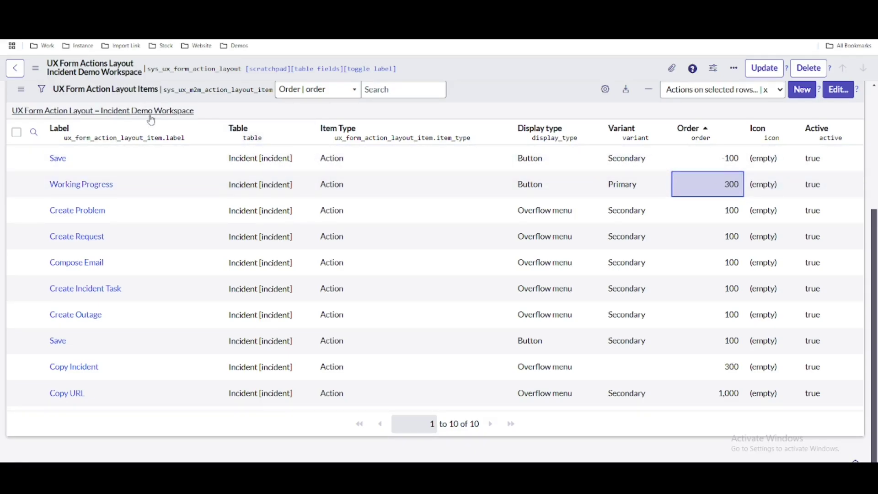
click(151, 112)
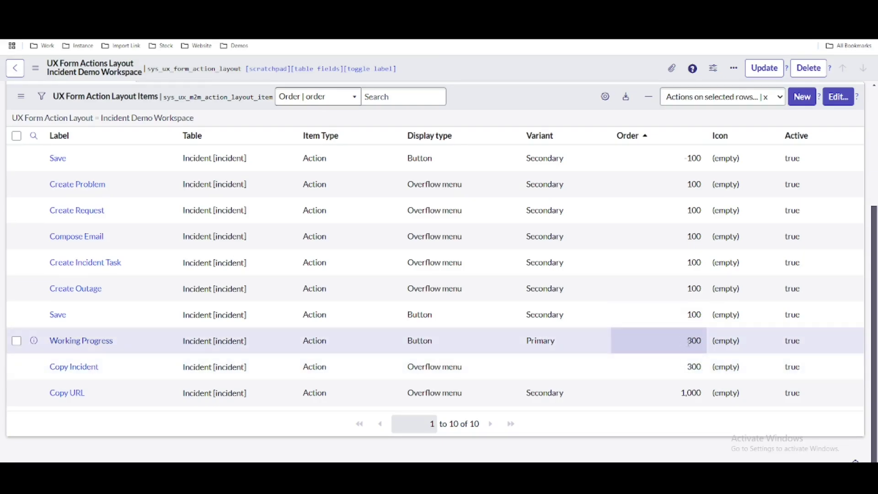
key(ctrl+Tab)
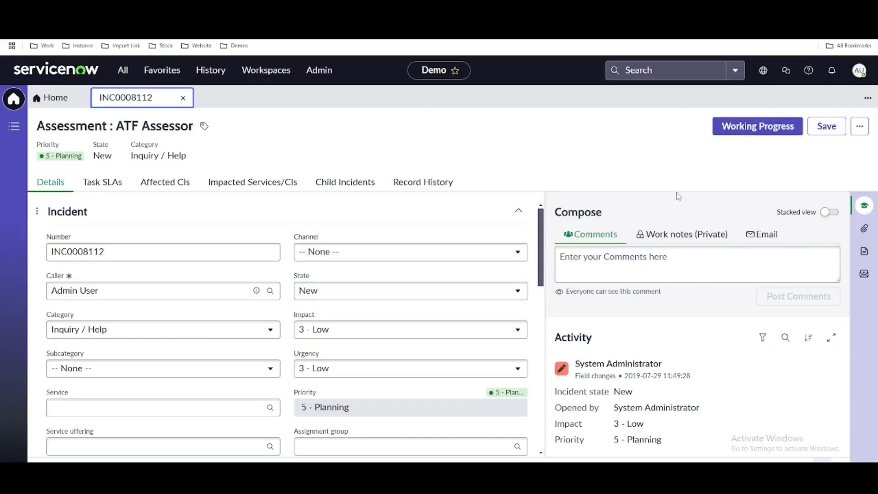
key(F5)
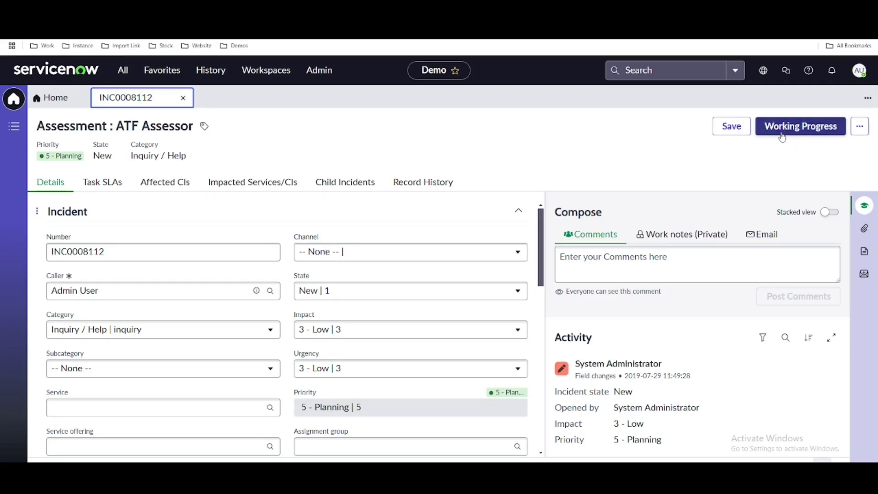
Change the variant of the Working Progress layout item to Secondary, save it, and reload the open incident in the Demo workspace.
click(273, 32)
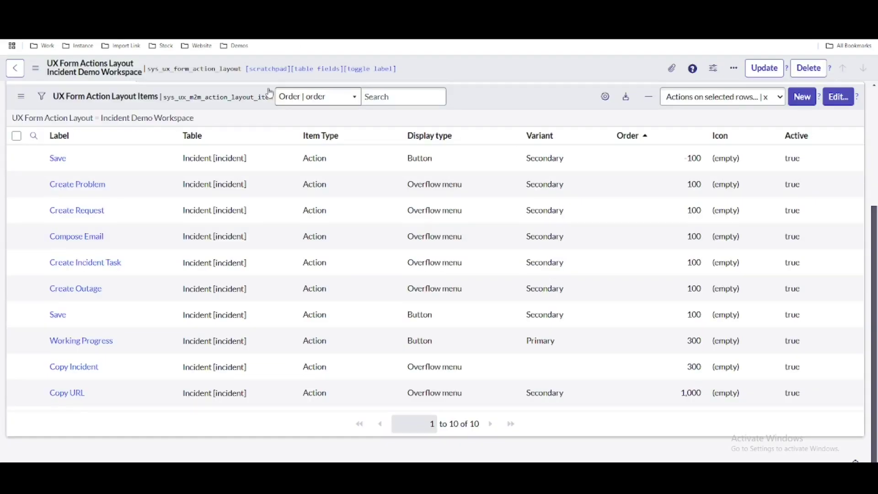
click(99, 344)
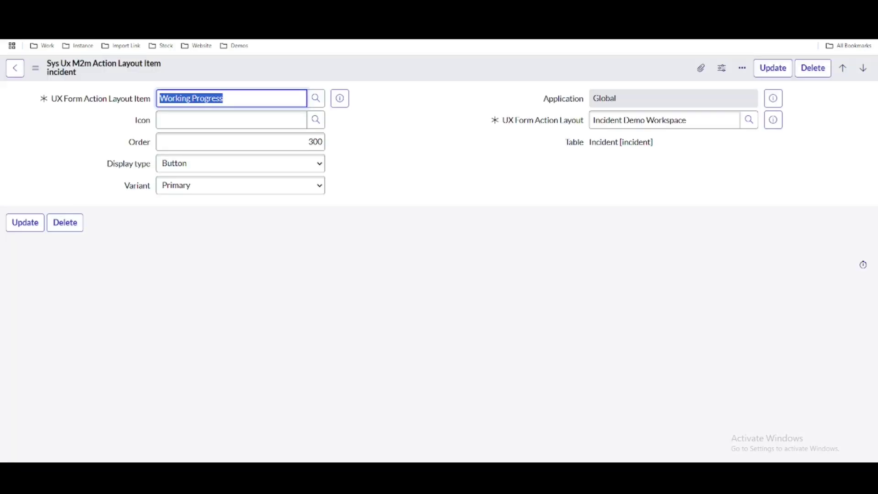
click(190, 194)
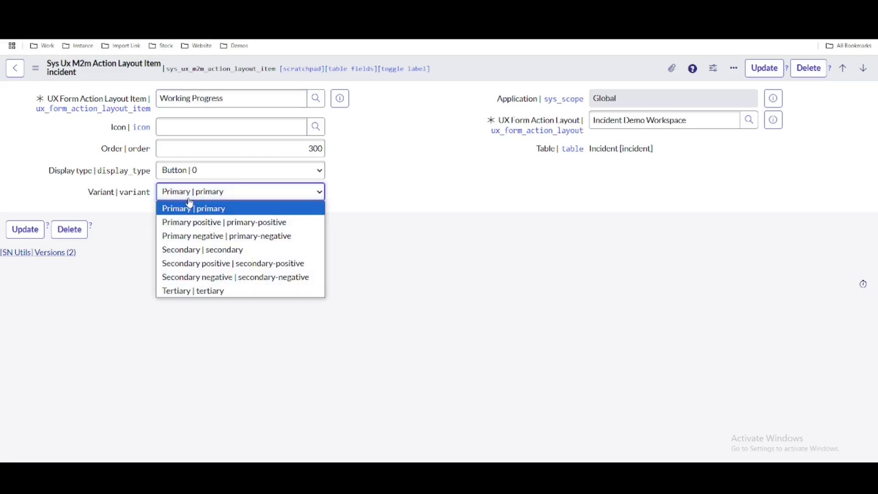
click(186, 250)
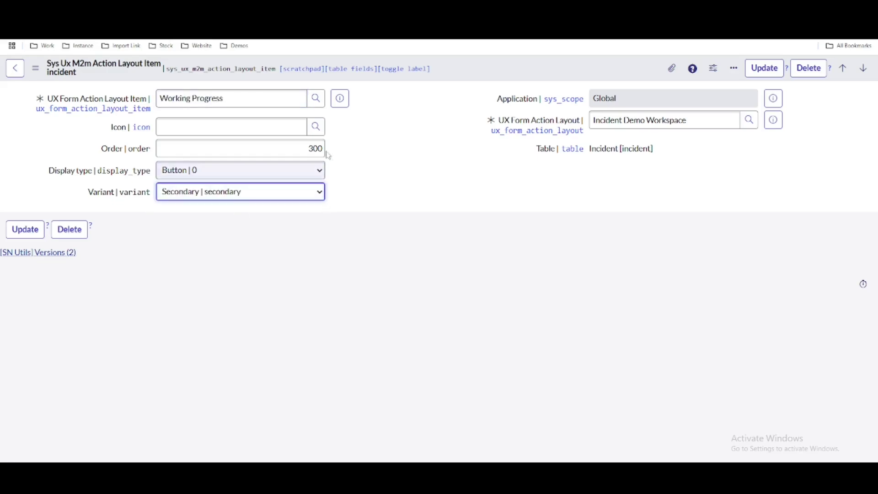
right_click(450, 67)
click(460, 71)
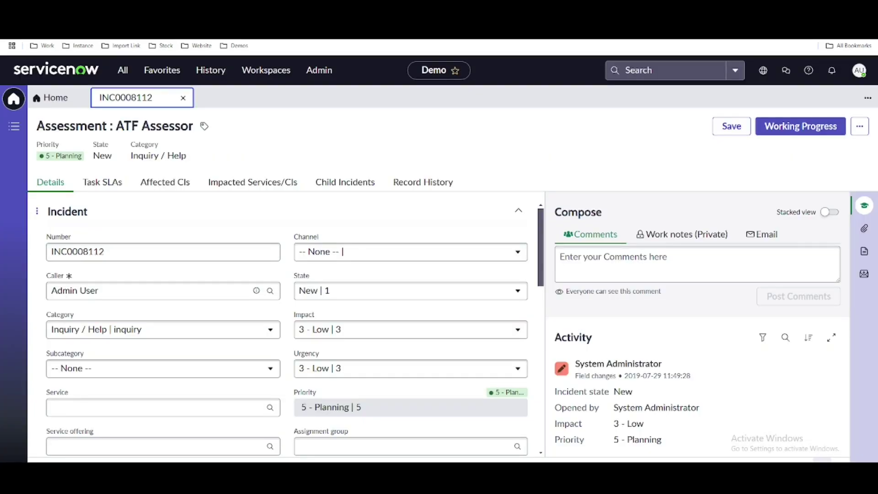
key(F5)
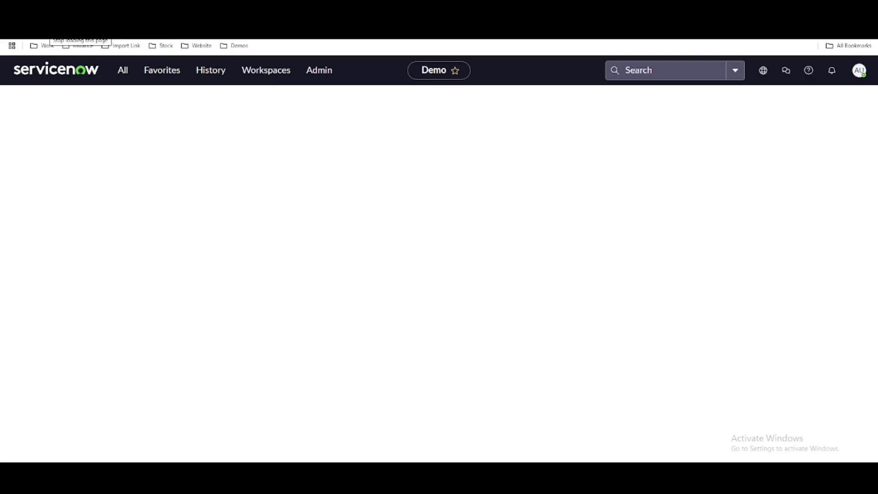